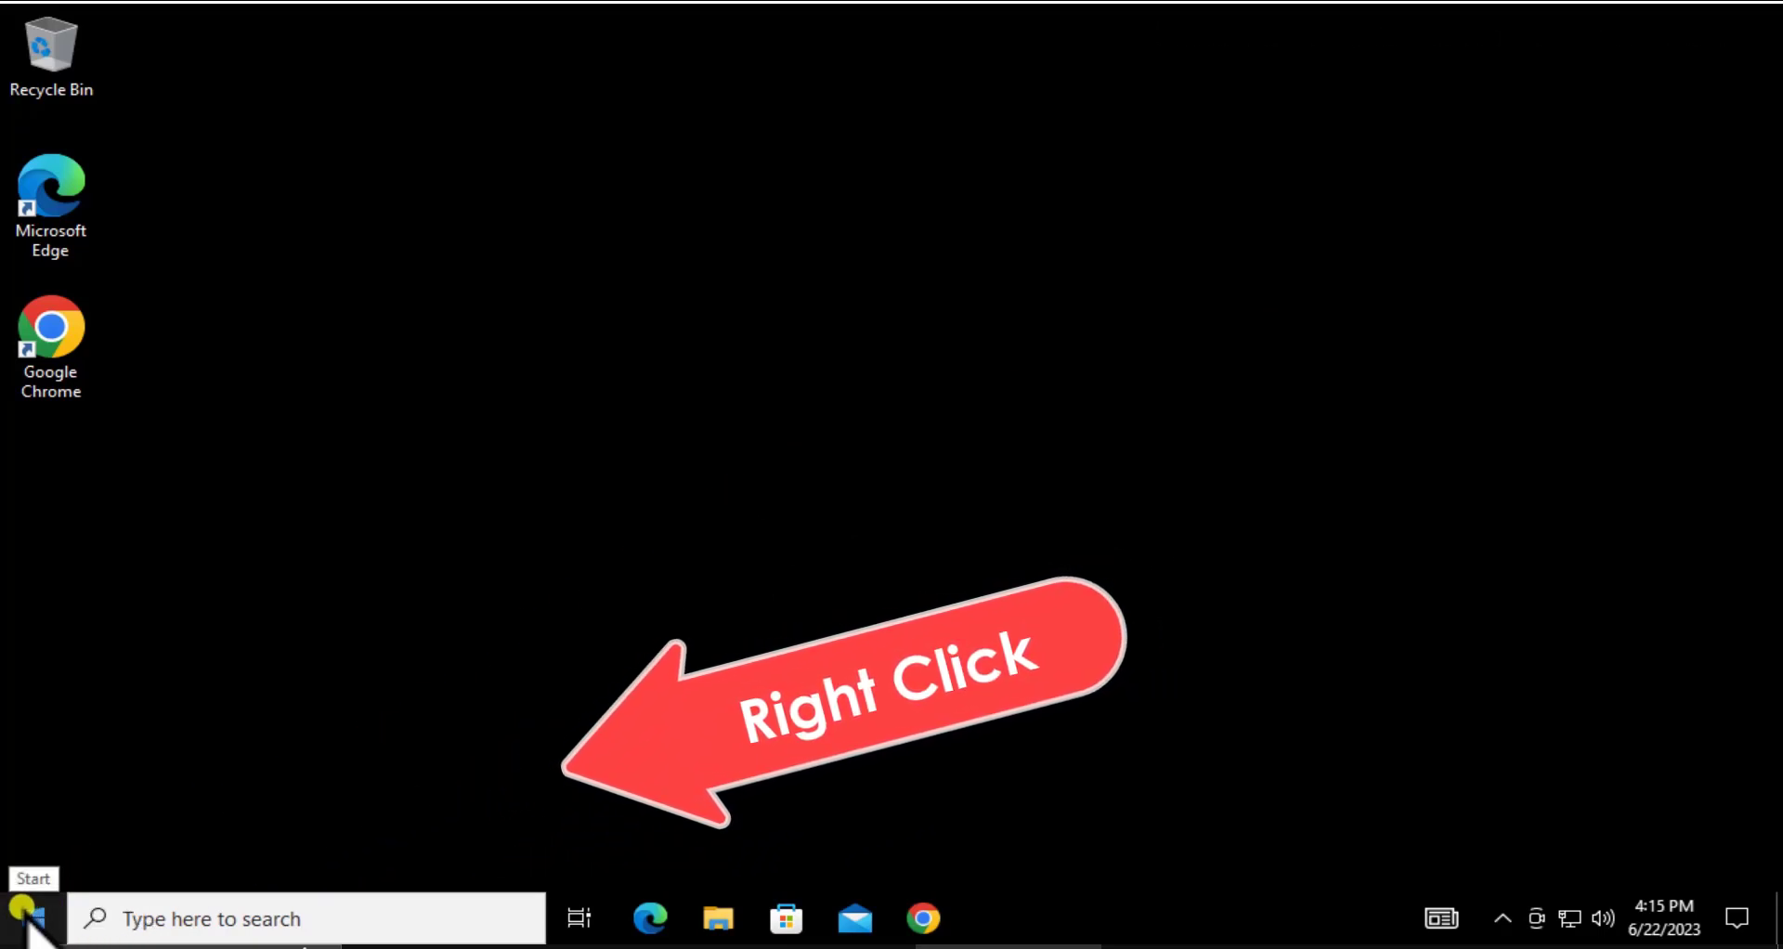
- Open Device Manager and expand the Sound, video and game controllers category
{"action": "right_click", "coordinate": [22, 908]}
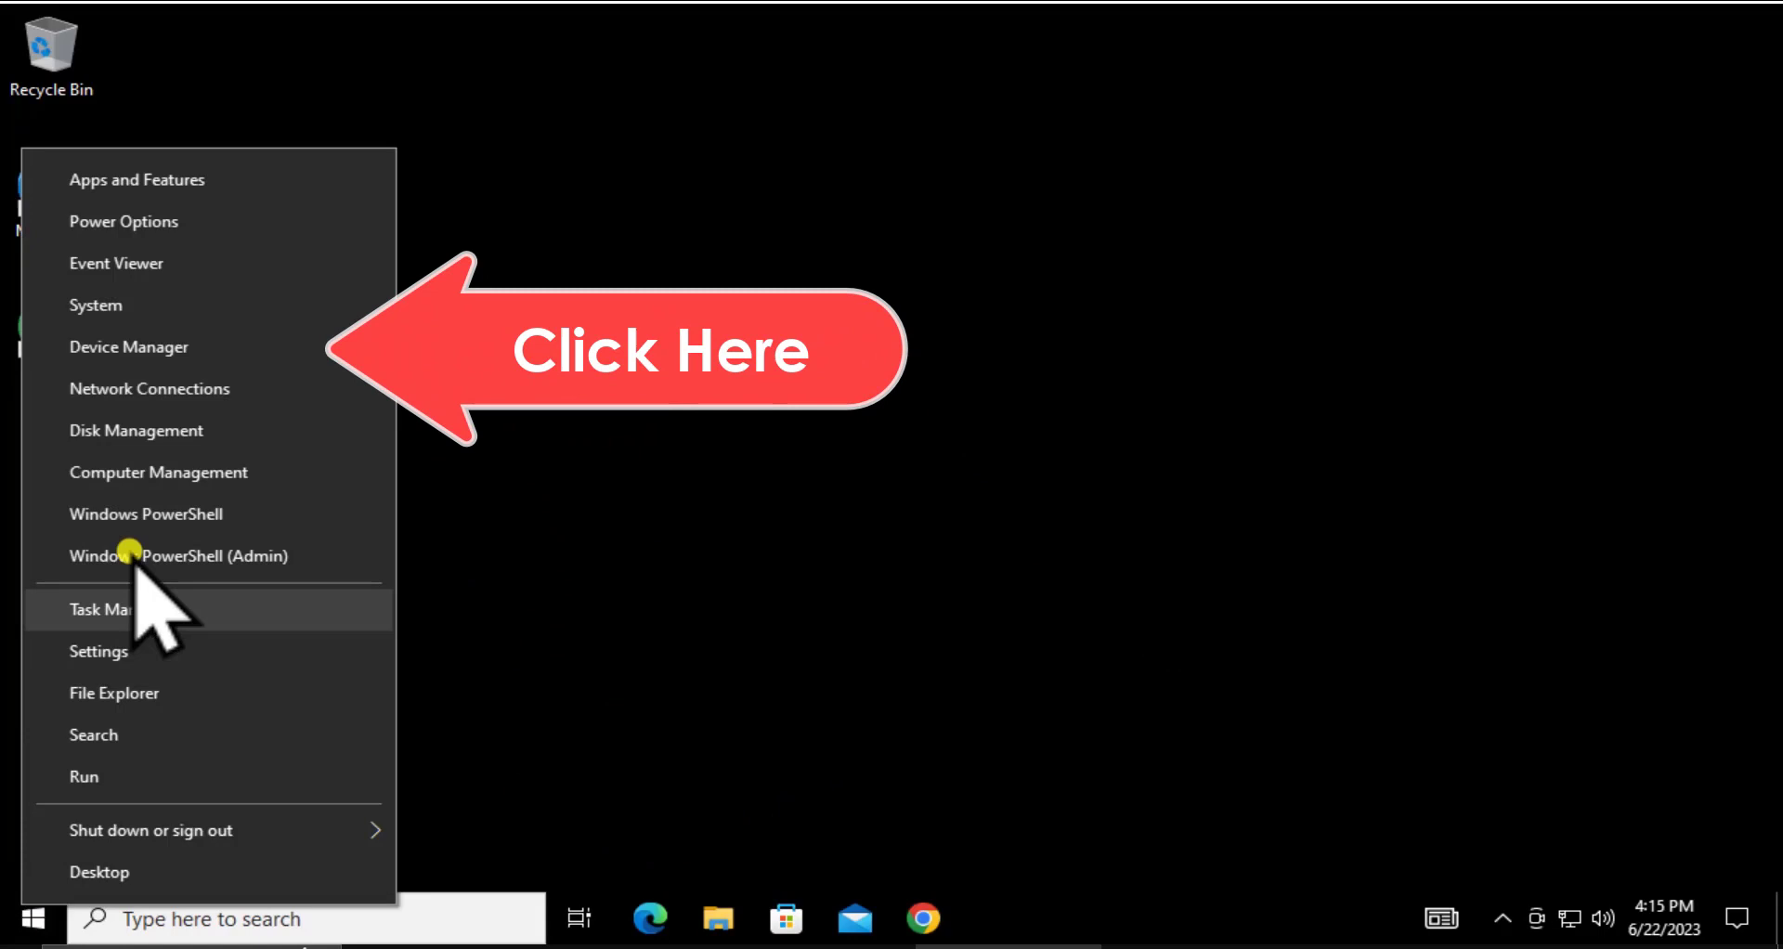
{"action": "left_click", "coordinate": [163, 346]}
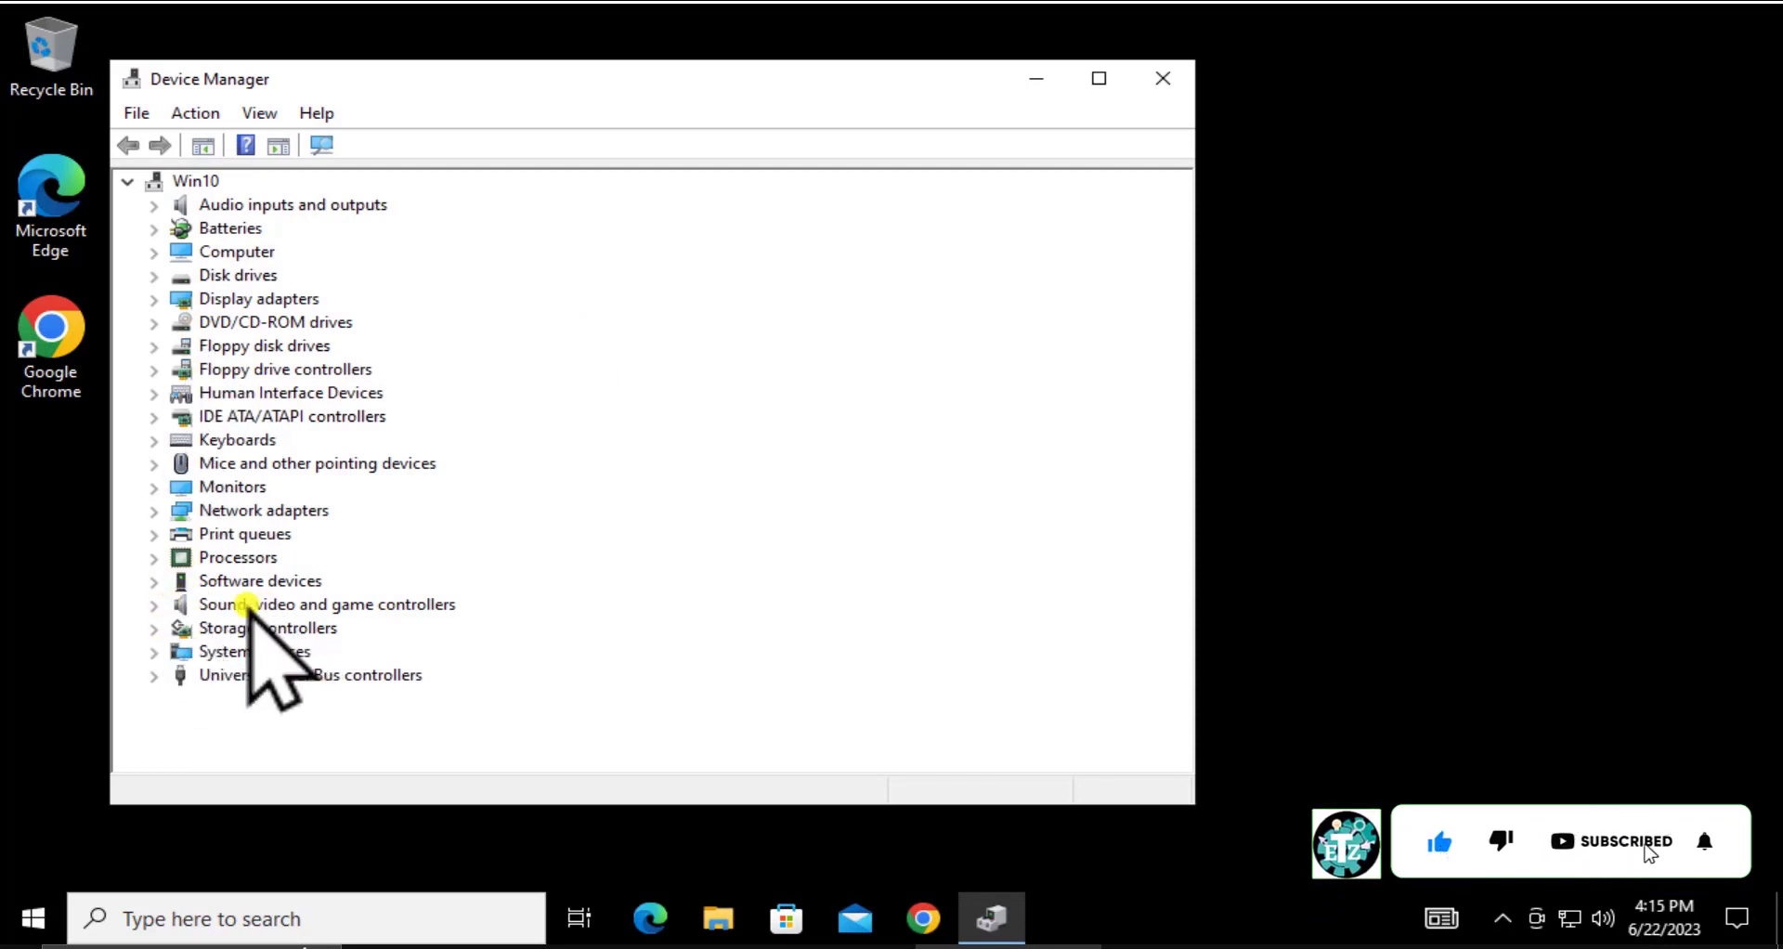
{"action": "left_click", "coordinate": [395, 603]}
{"action": "left_click", "coordinate": [153, 605]}
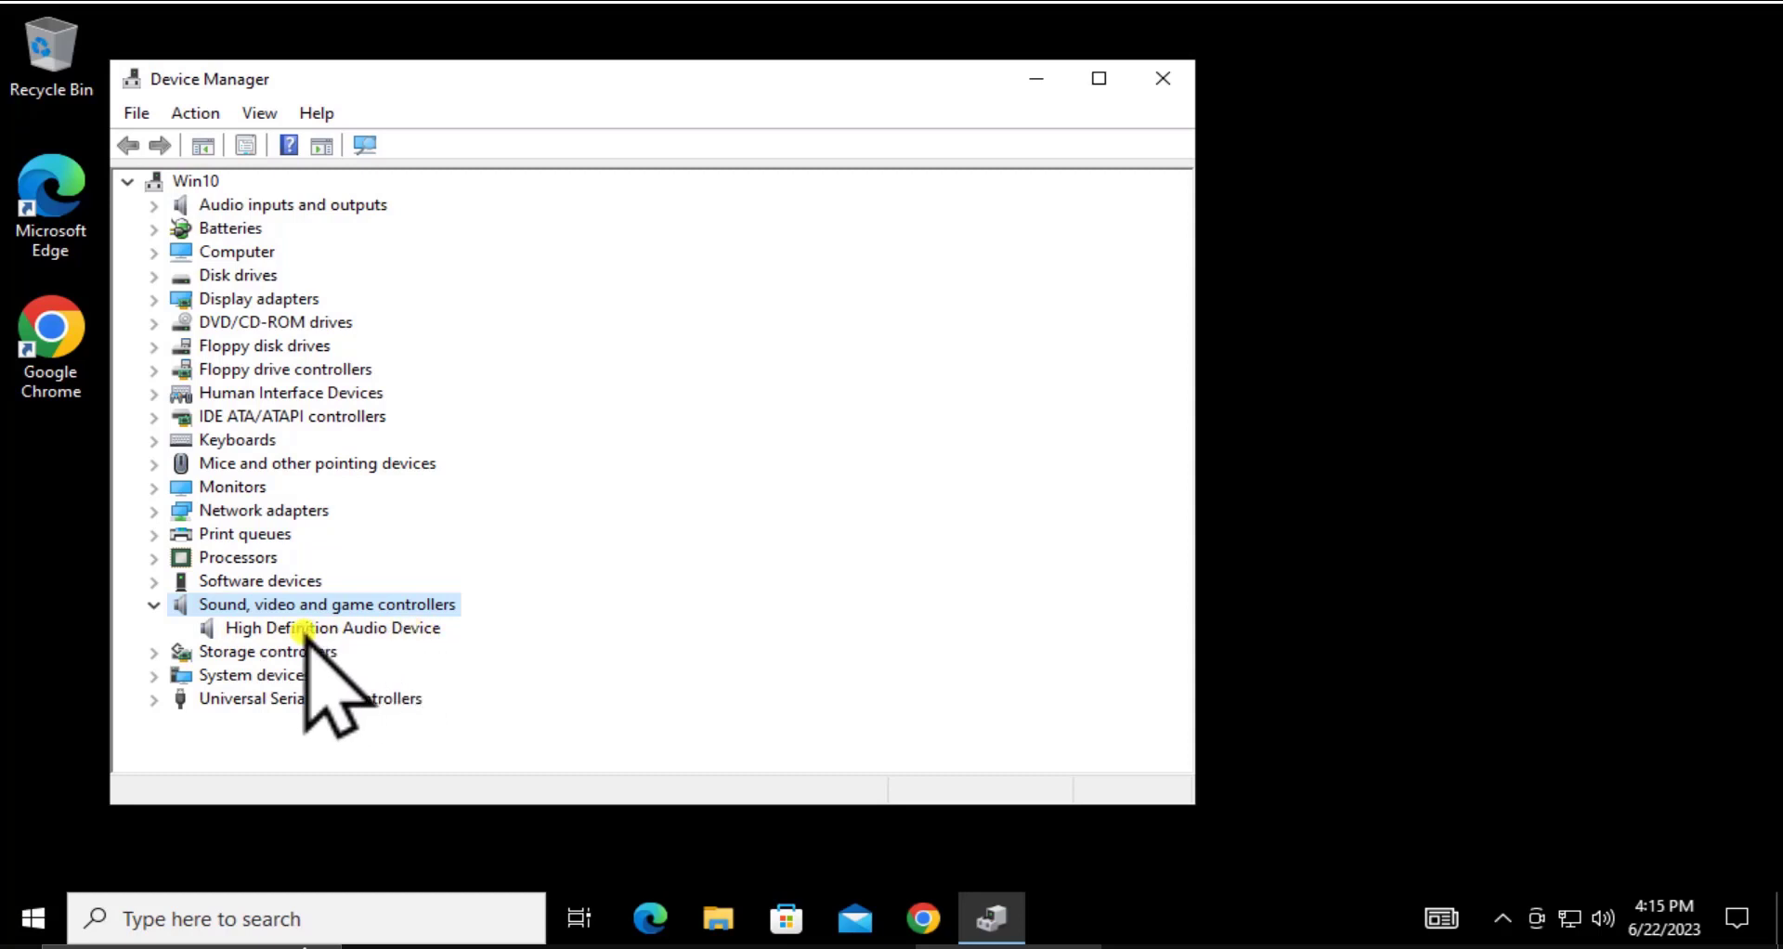
- Open the driver properties of the High Definition Audio Device
{"action": "left_click", "coordinate": [368, 625]}
{"action": "right_click", "coordinate": [395, 630]}
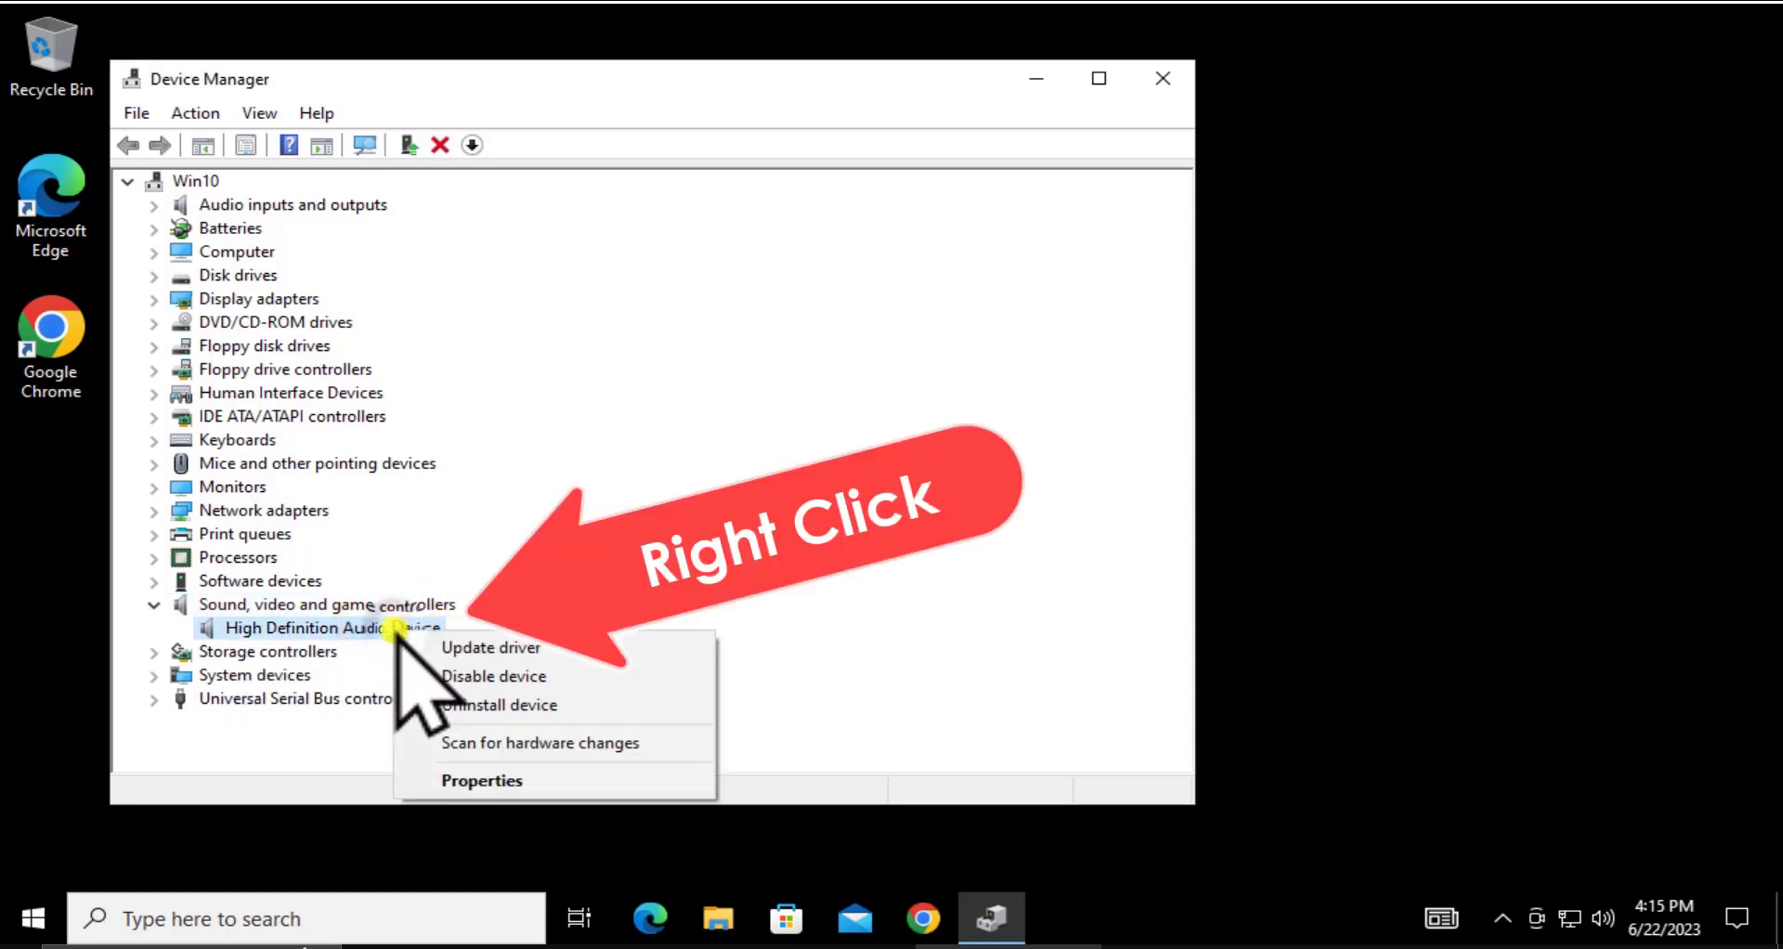
{"action": "left_click", "coordinate": [471, 783]}
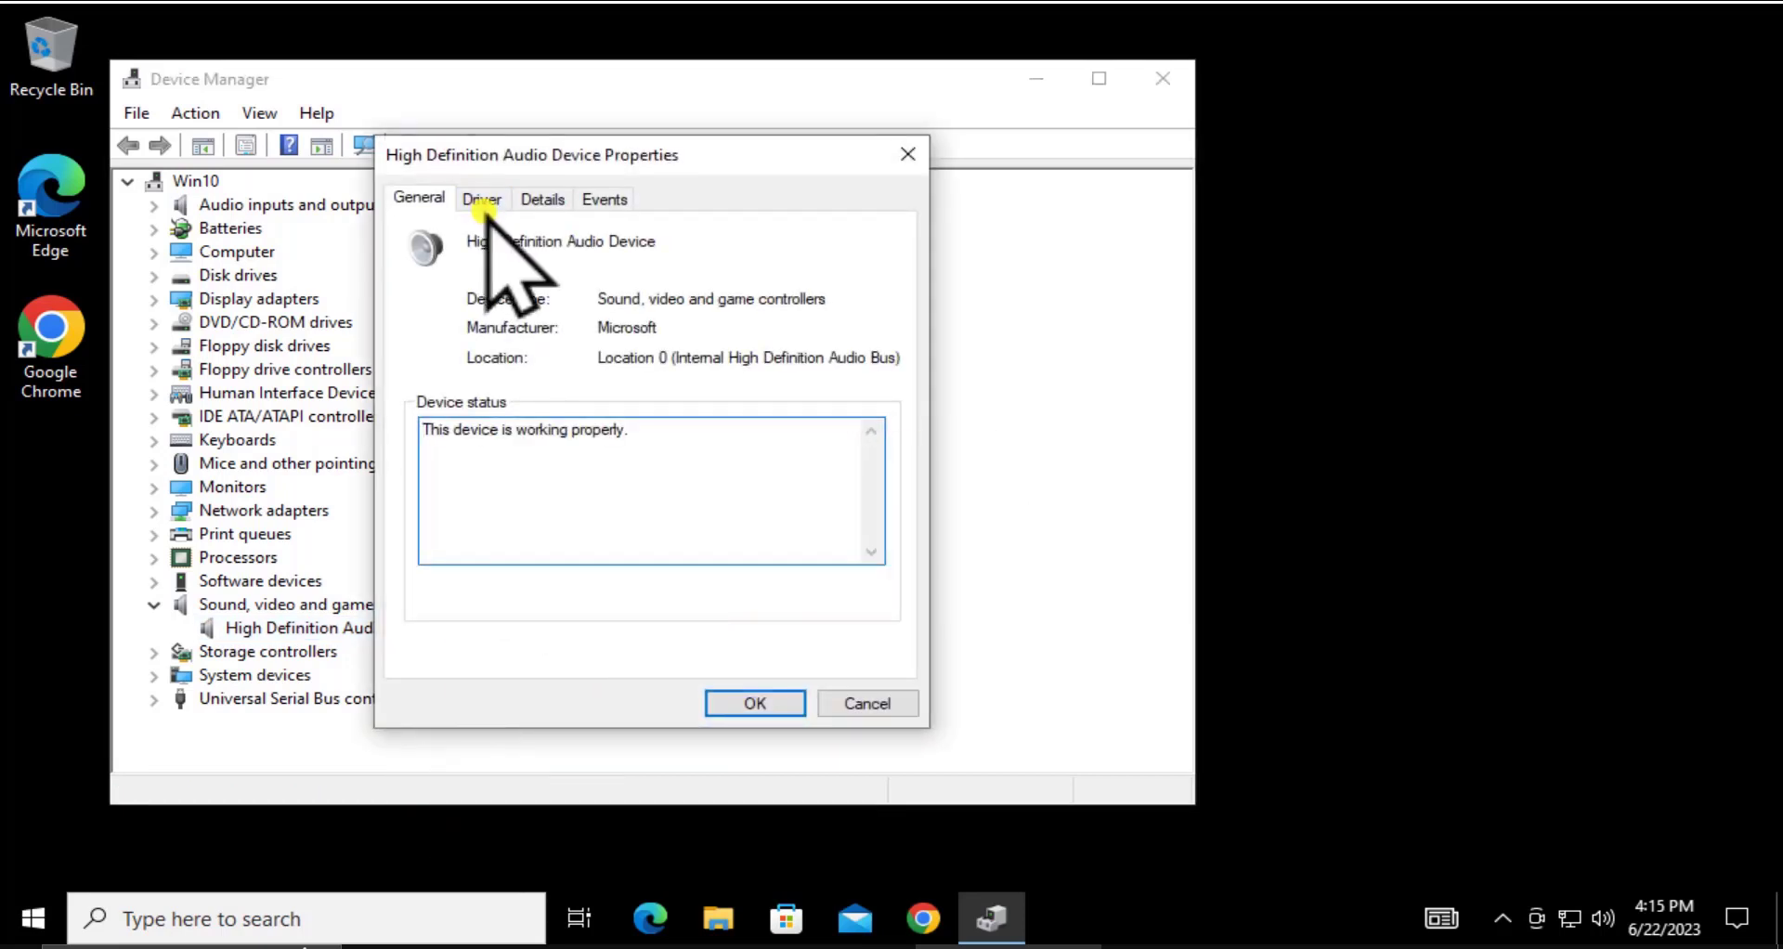
{"action": "left_click", "coordinate": [482, 199]}
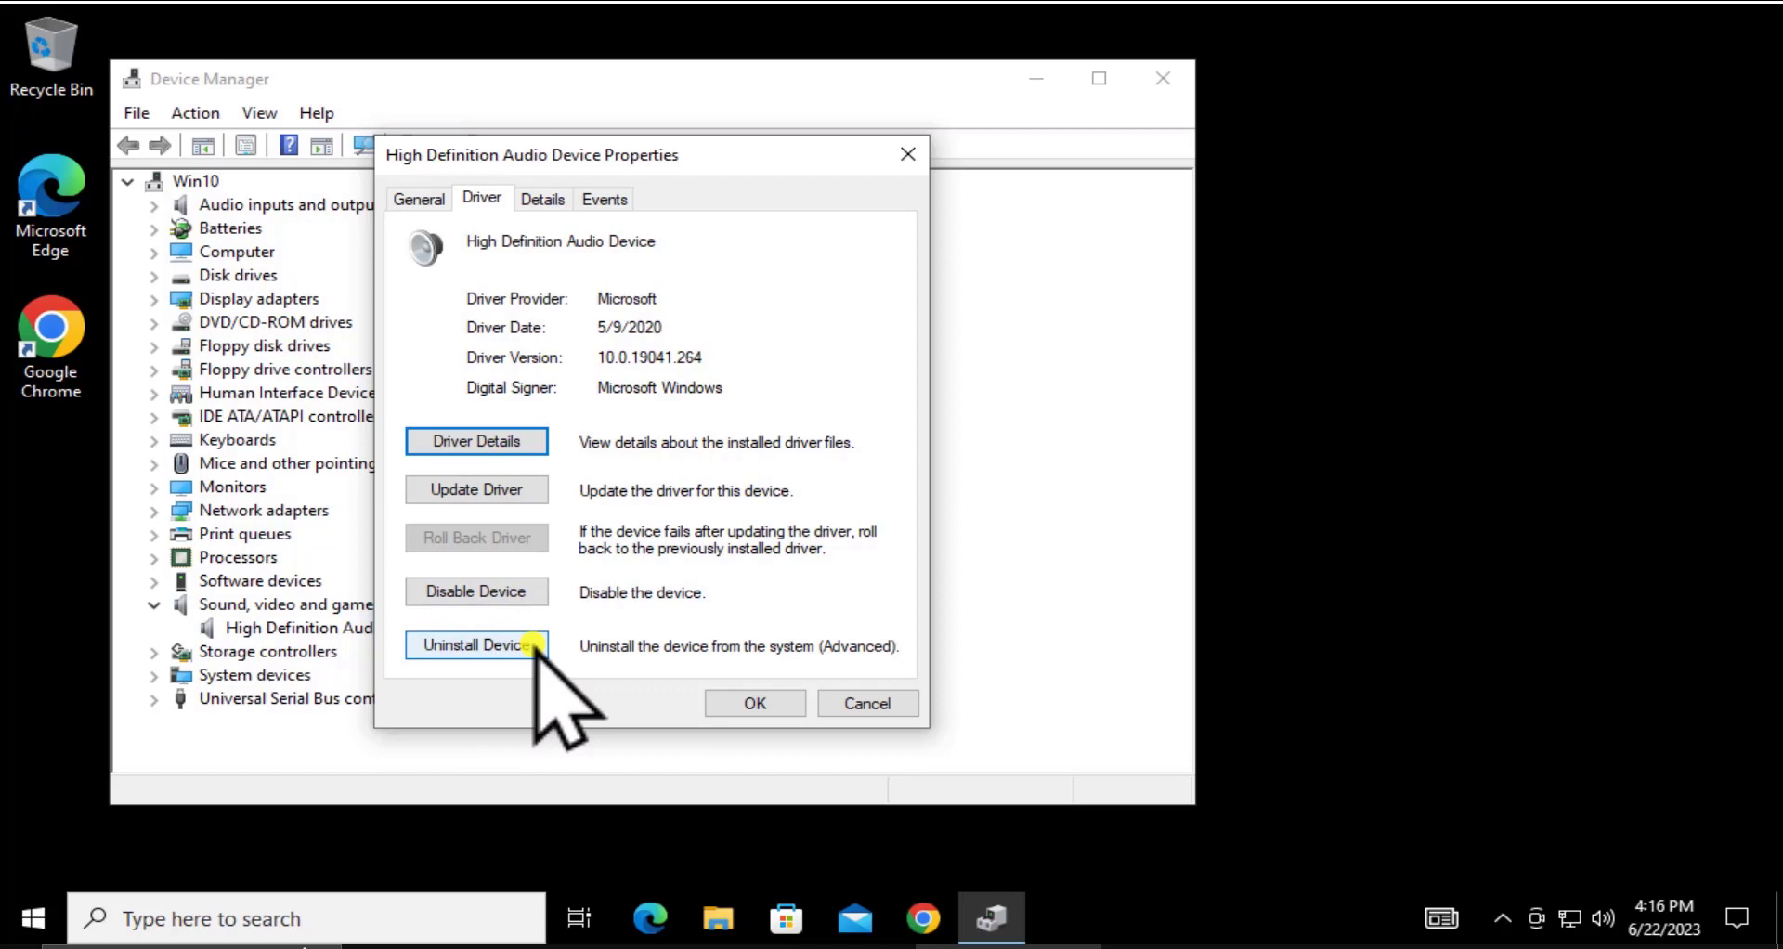
- Update the High Definition Audio Device driver with an automatic search, and go back to choose browsing the computer for drivers instead
{"action": "left_click", "coordinate": [498, 493]}
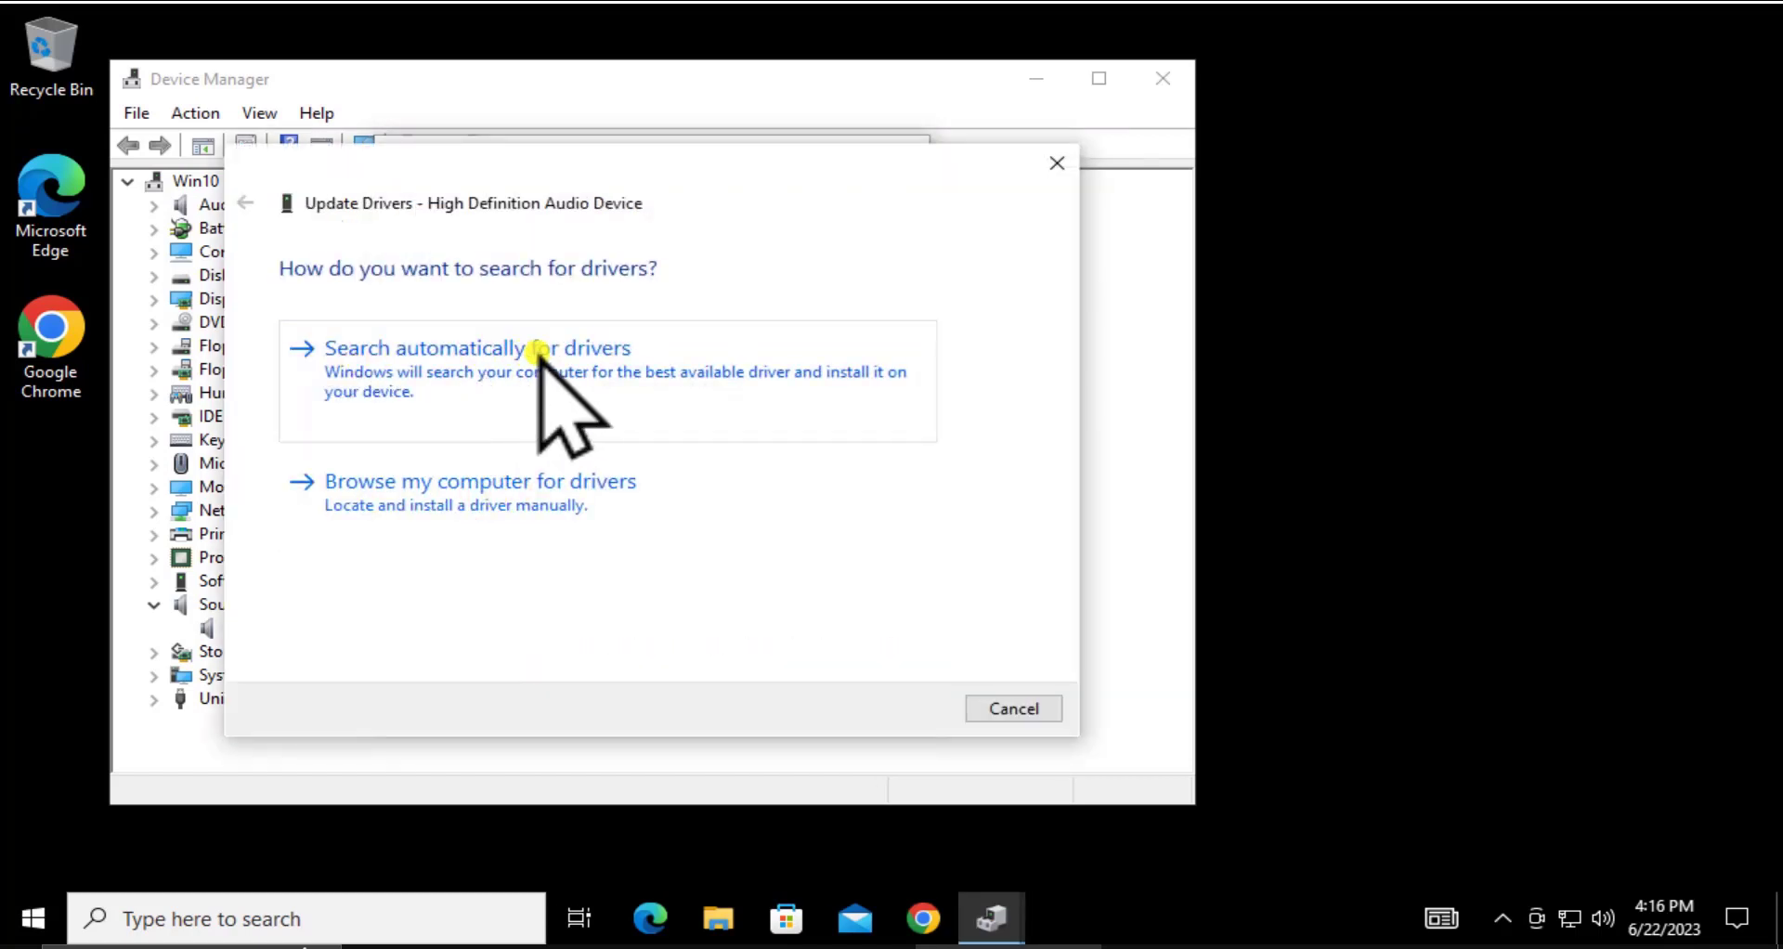
{"action": "left_click", "coordinate": [658, 361]}
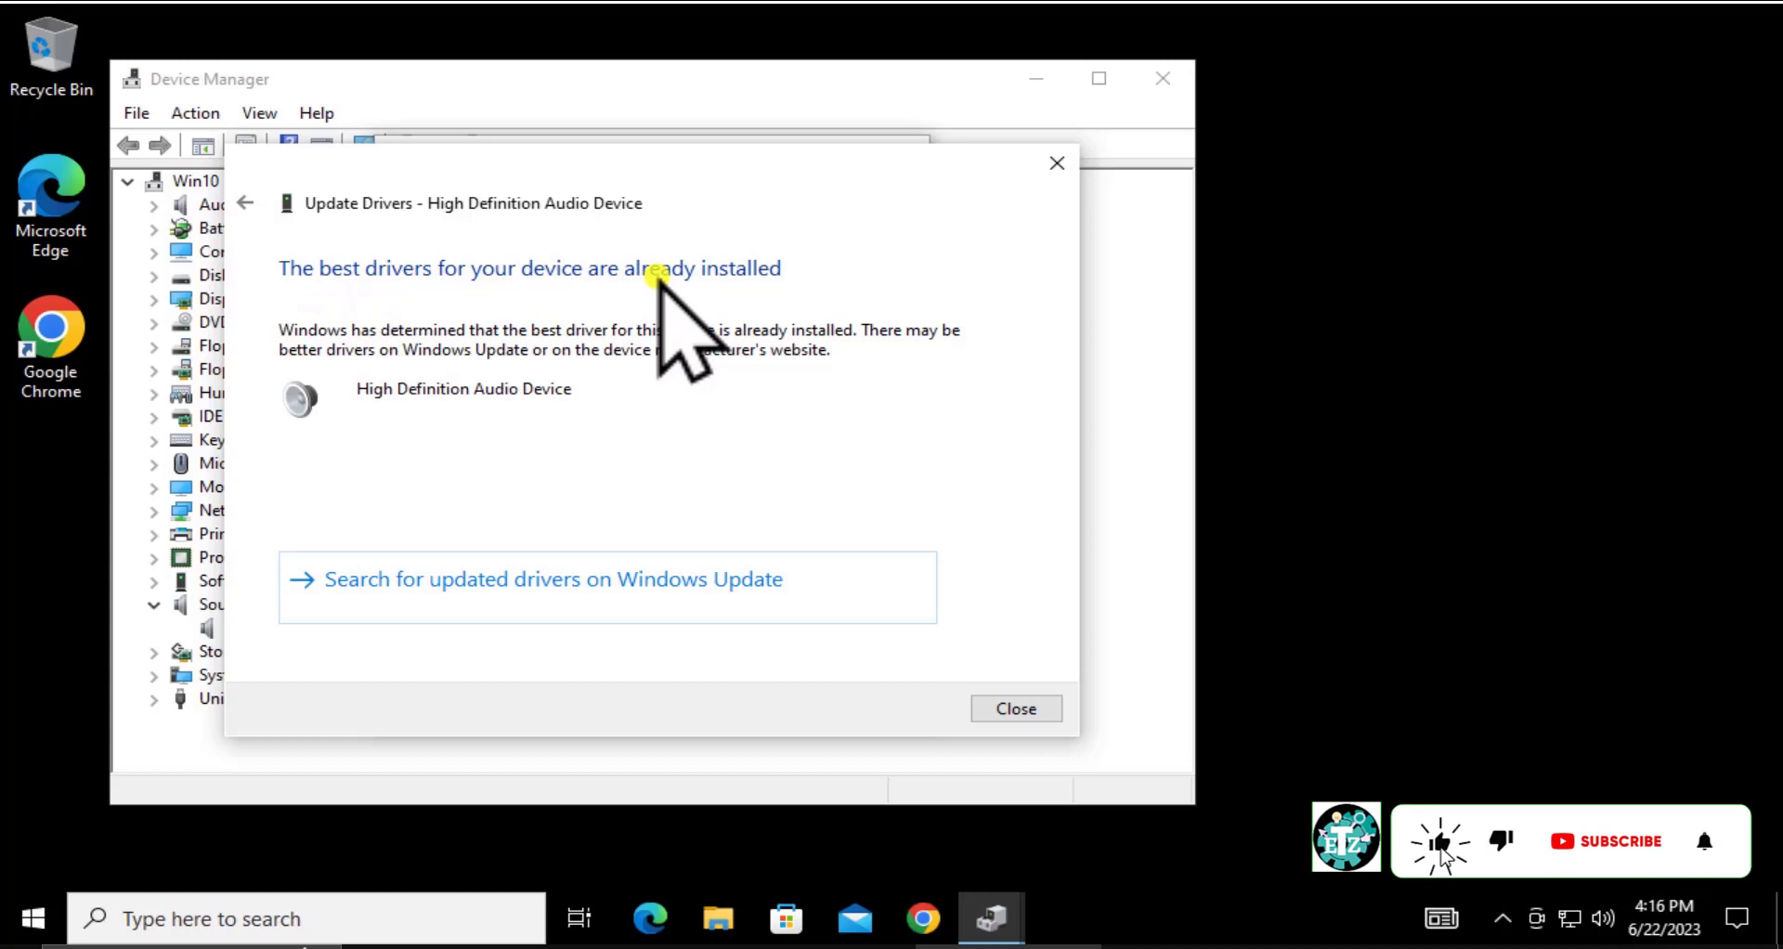
{"action": "left_click", "coordinate": [245, 203]}
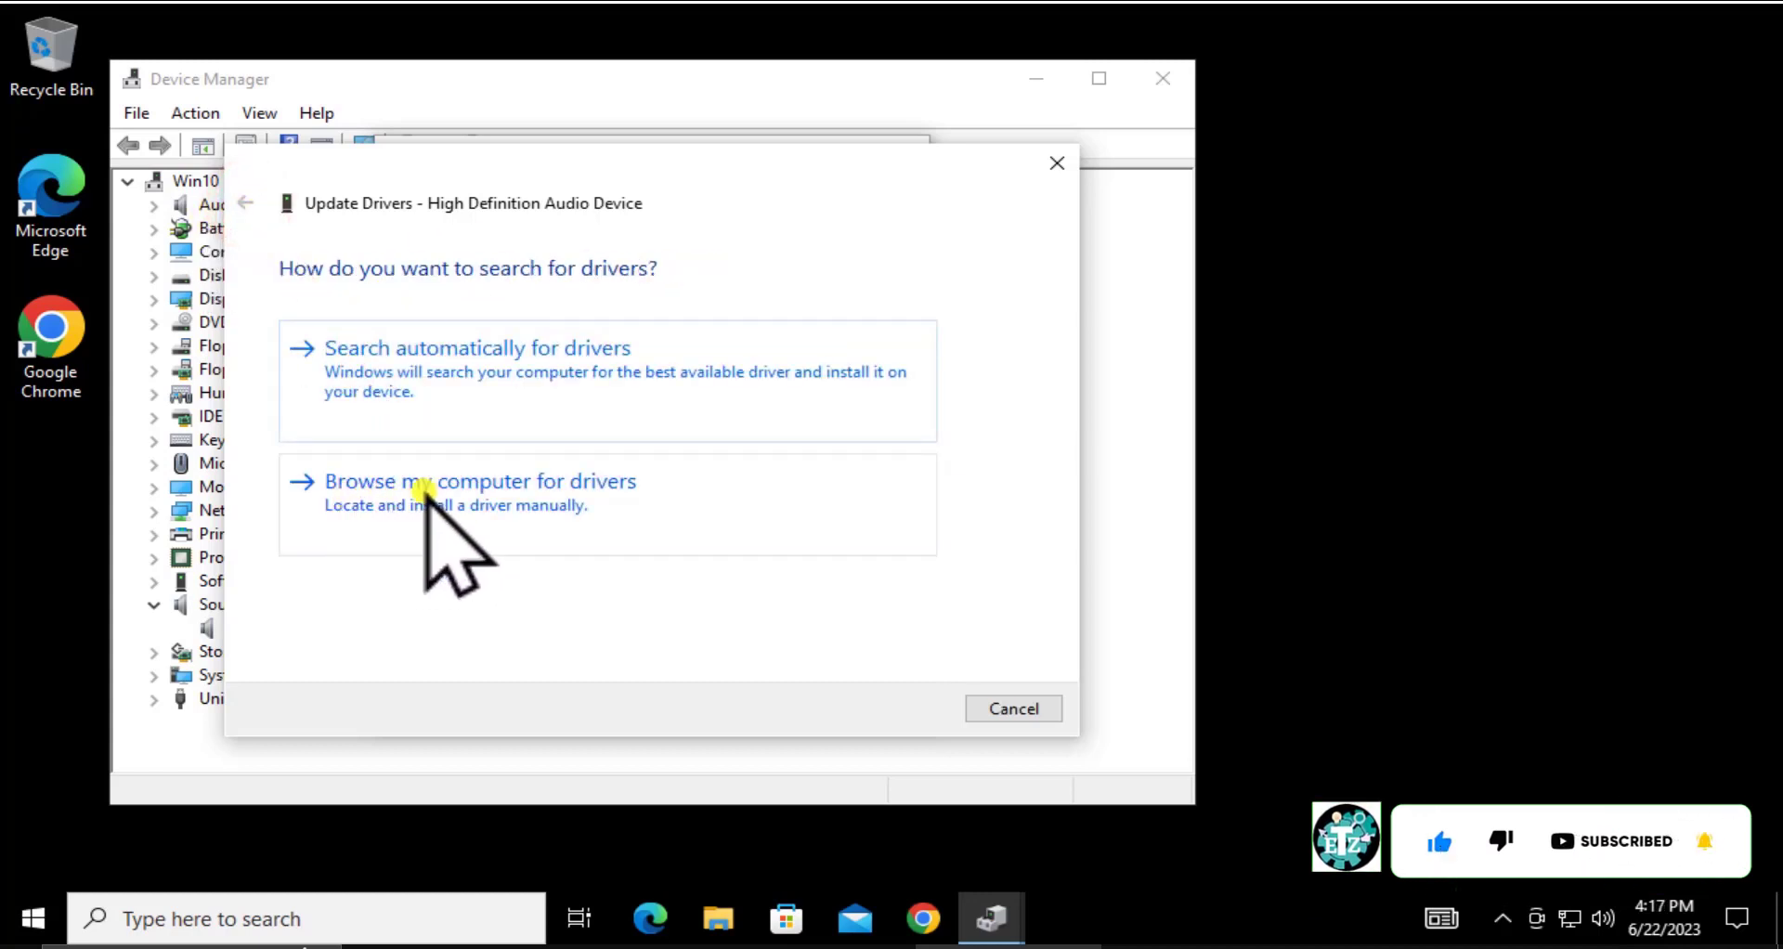
{"action": "left_click", "coordinate": [608, 483]}
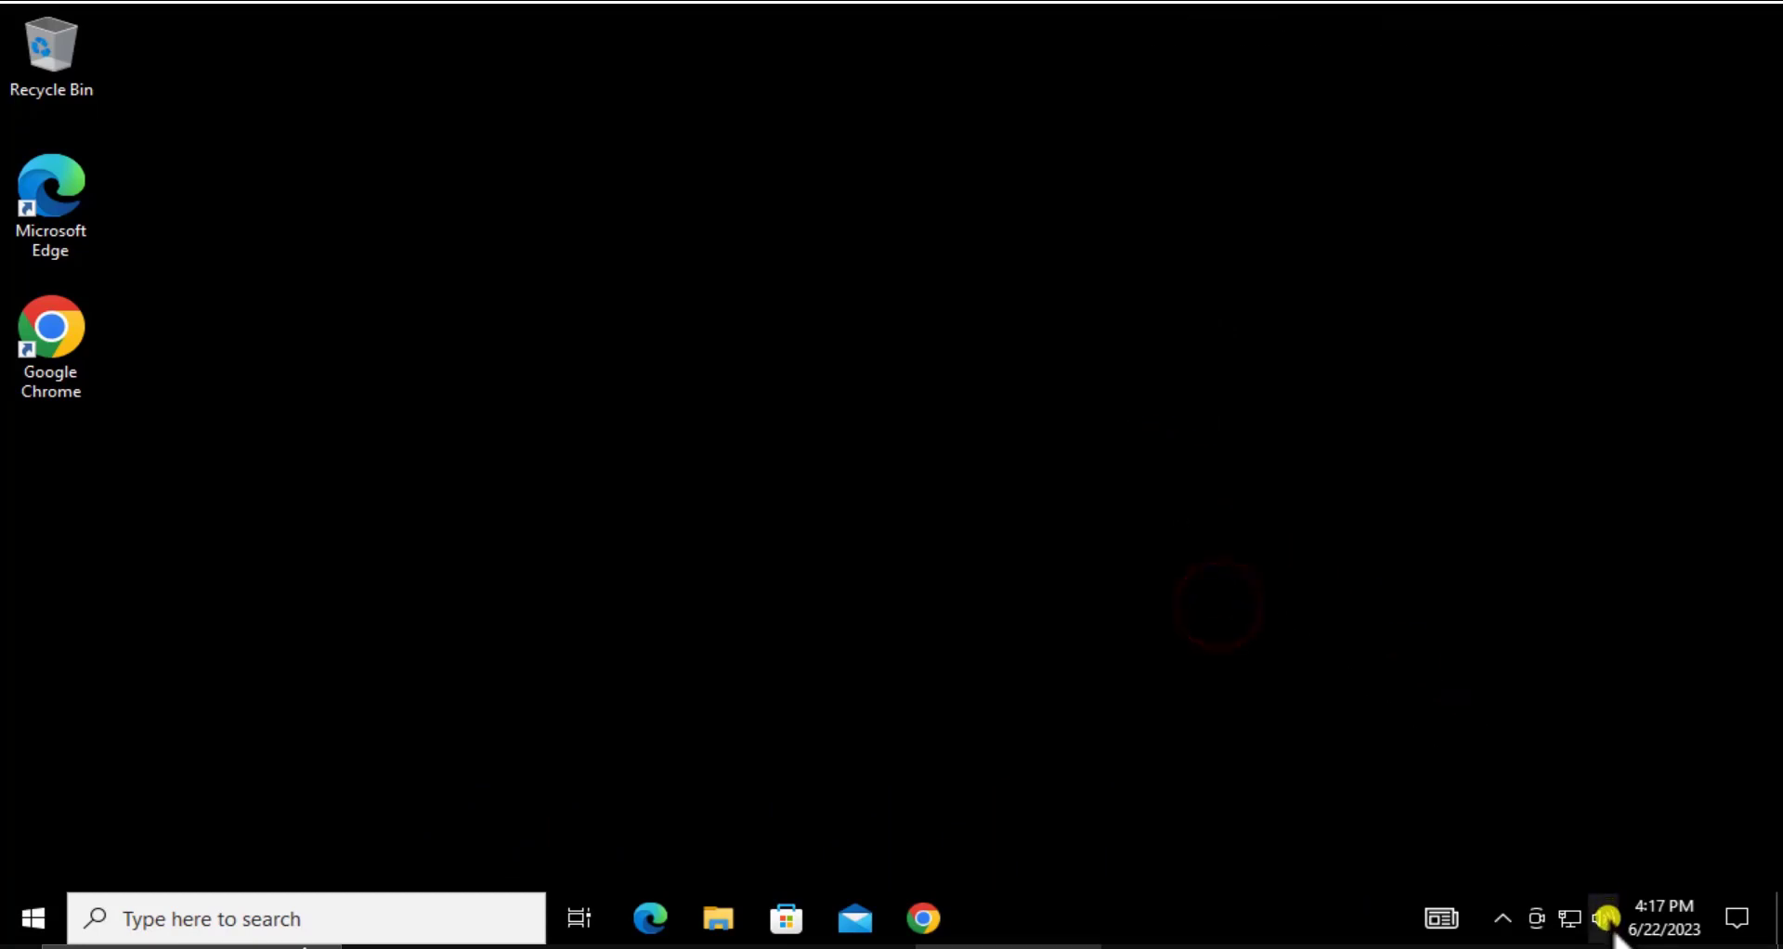
- Review the Sound playback devices and the options for showing disabled and disconnected devices, select Speakers, and accept the dialog
{"action": "right_click", "coordinate": [1606, 918]}
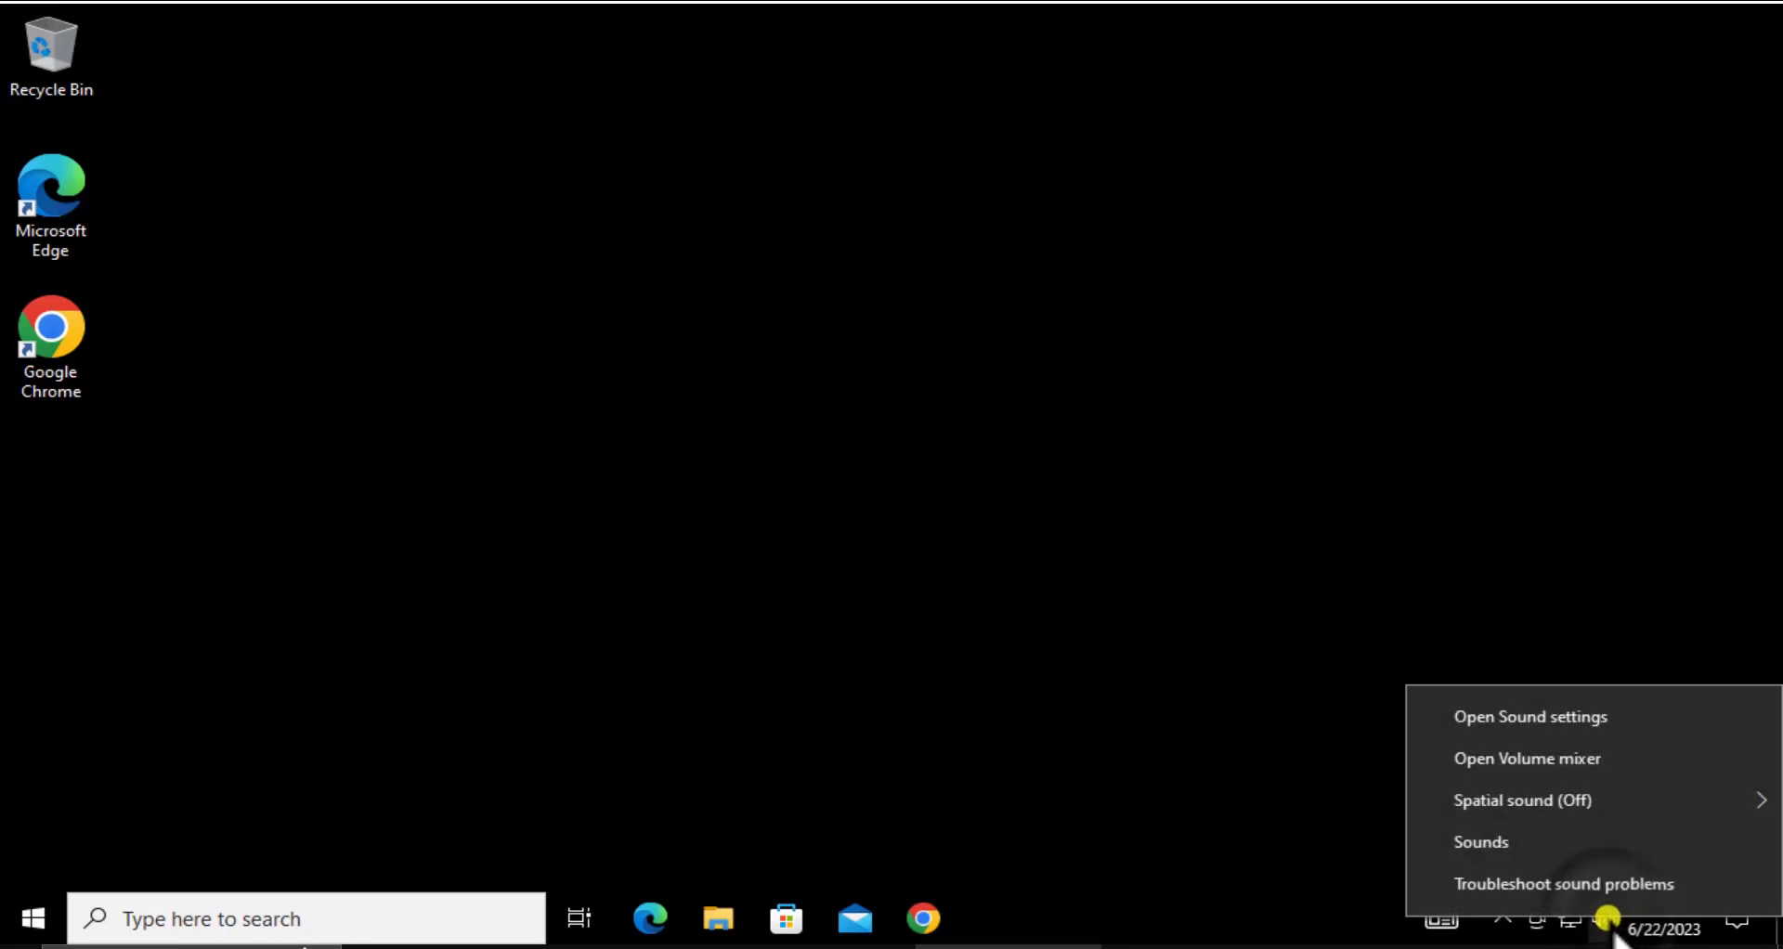
{"action": "left_click", "coordinate": [1612, 841]}
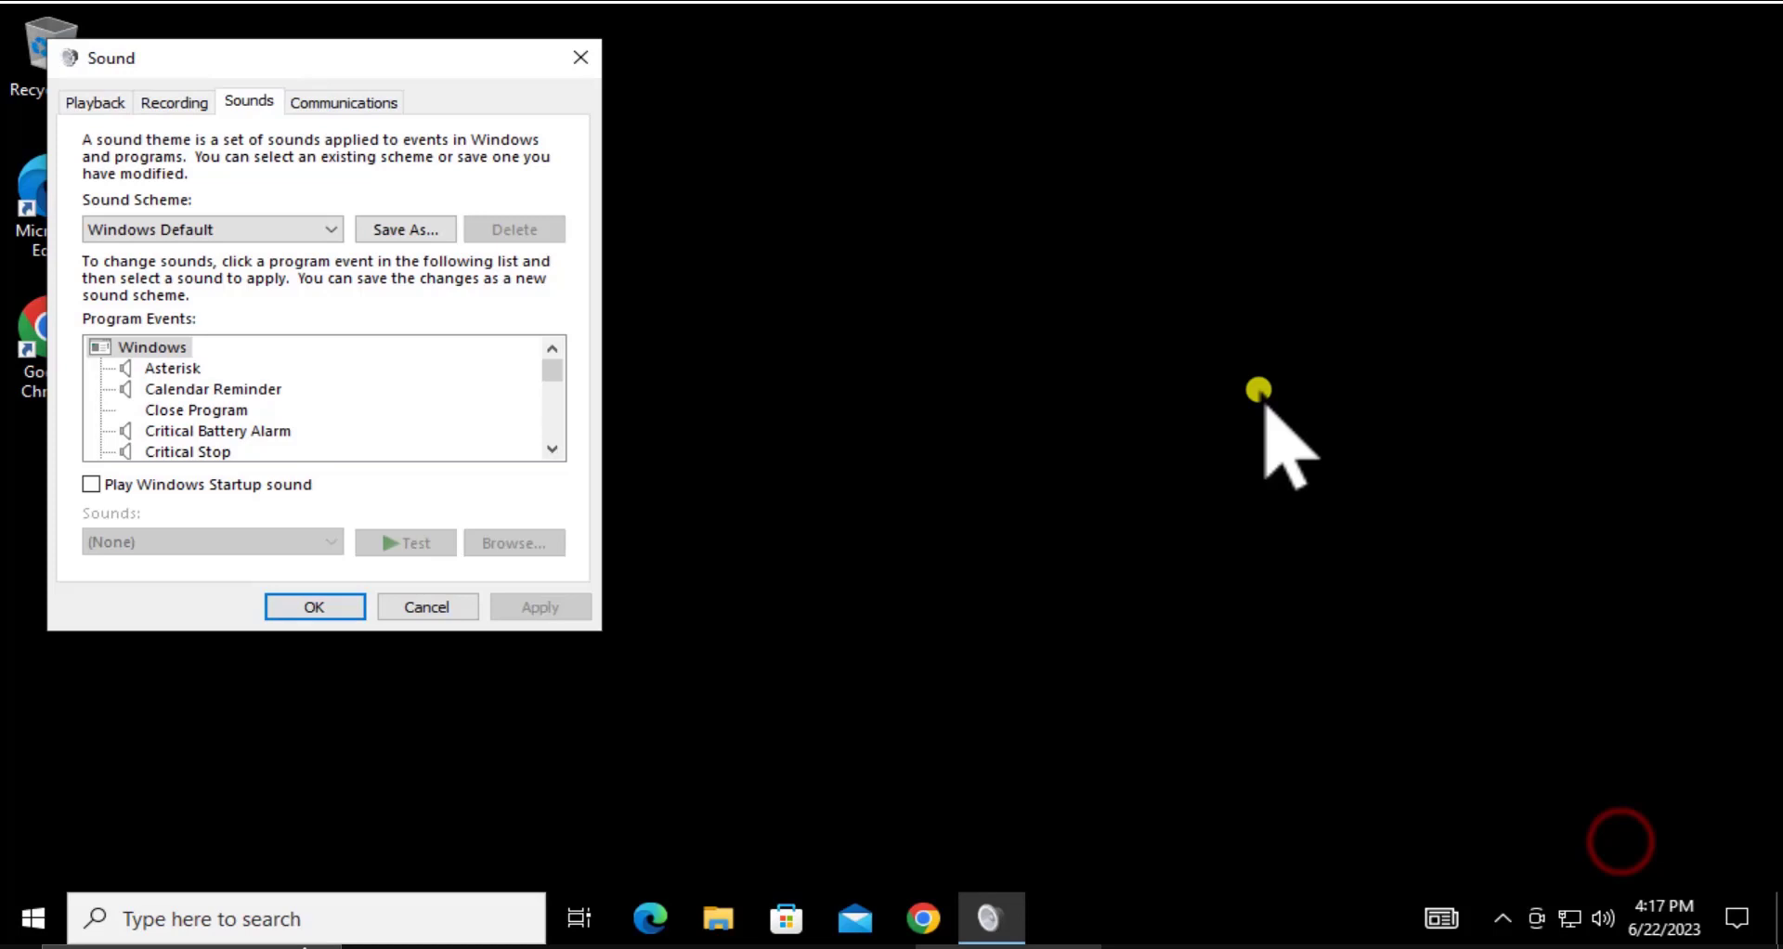
{"action": "left_click", "coordinate": [90, 99]}
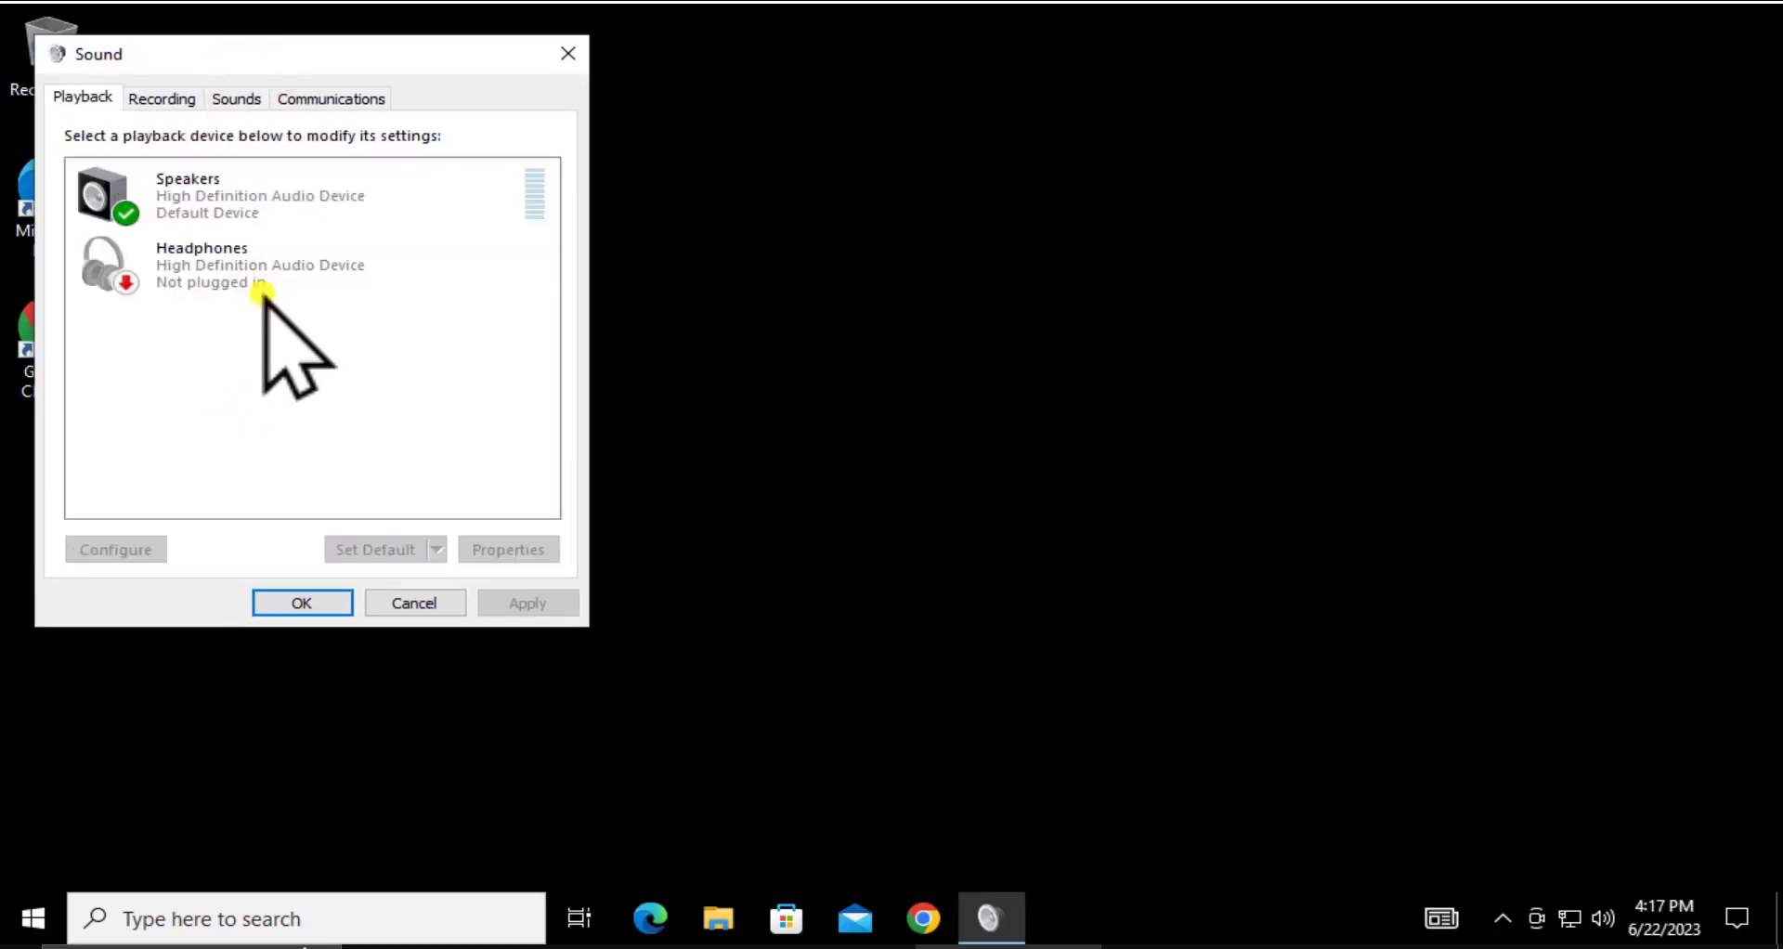
{"action": "right_click", "coordinate": [275, 359]}
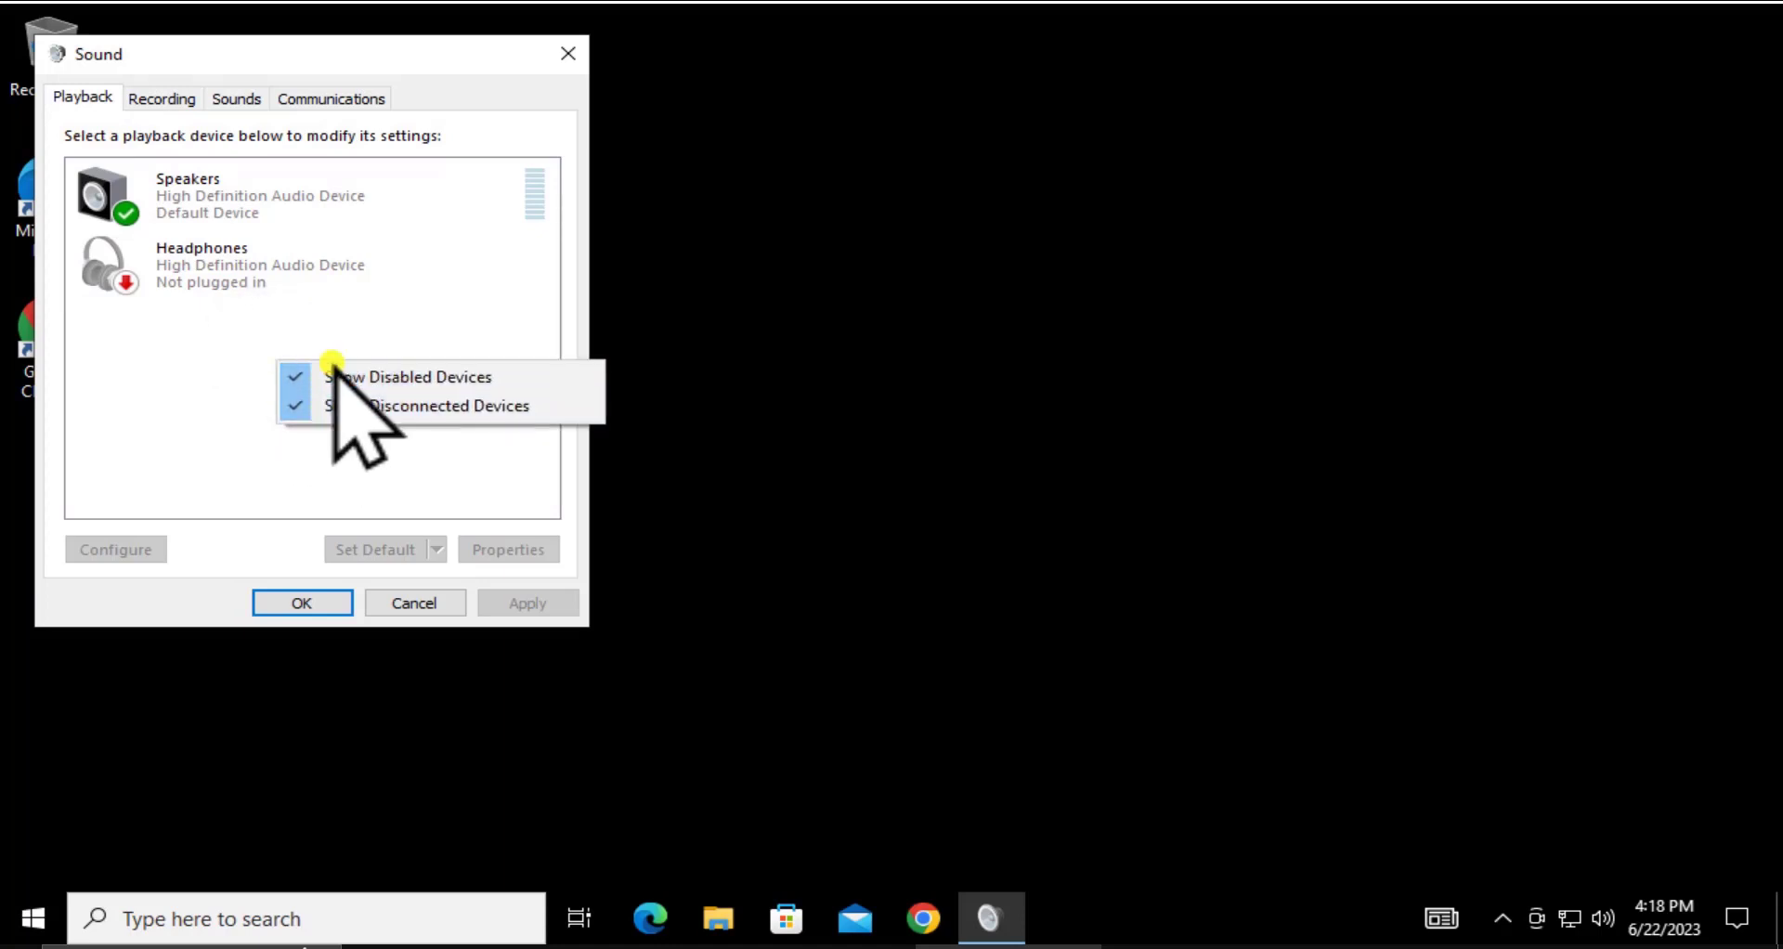
{"action": "left_click", "coordinate": [188, 186]}
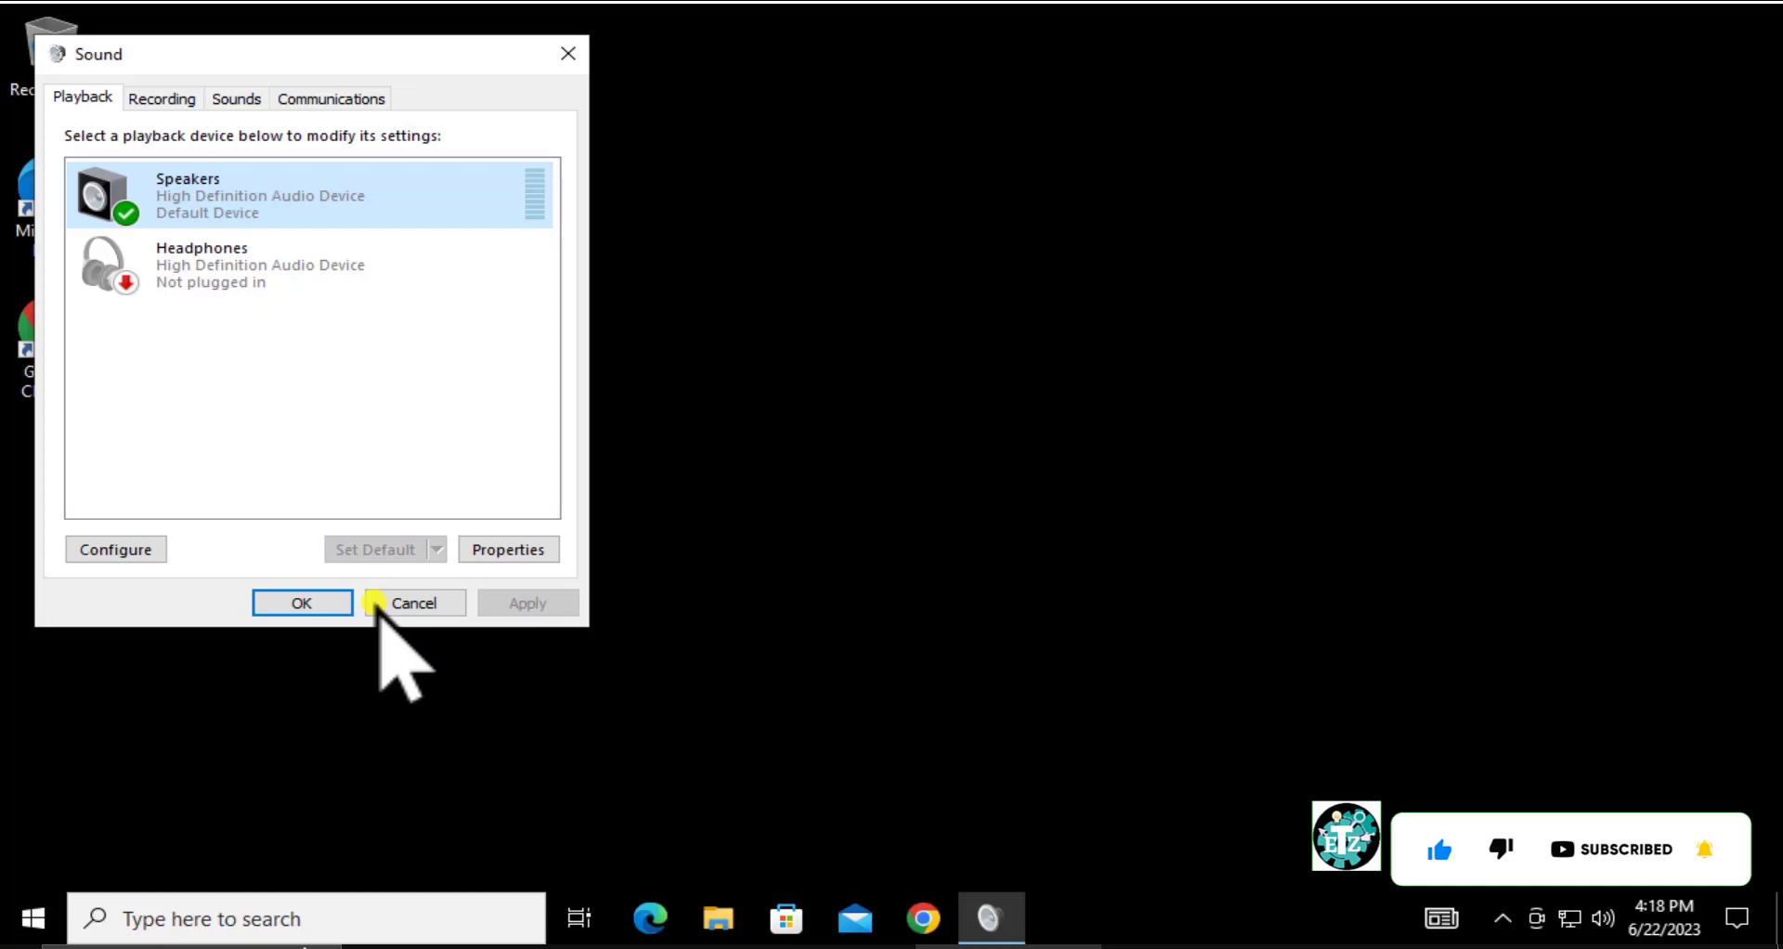
{"action": "left_click", "coordinate": [306, 603]}
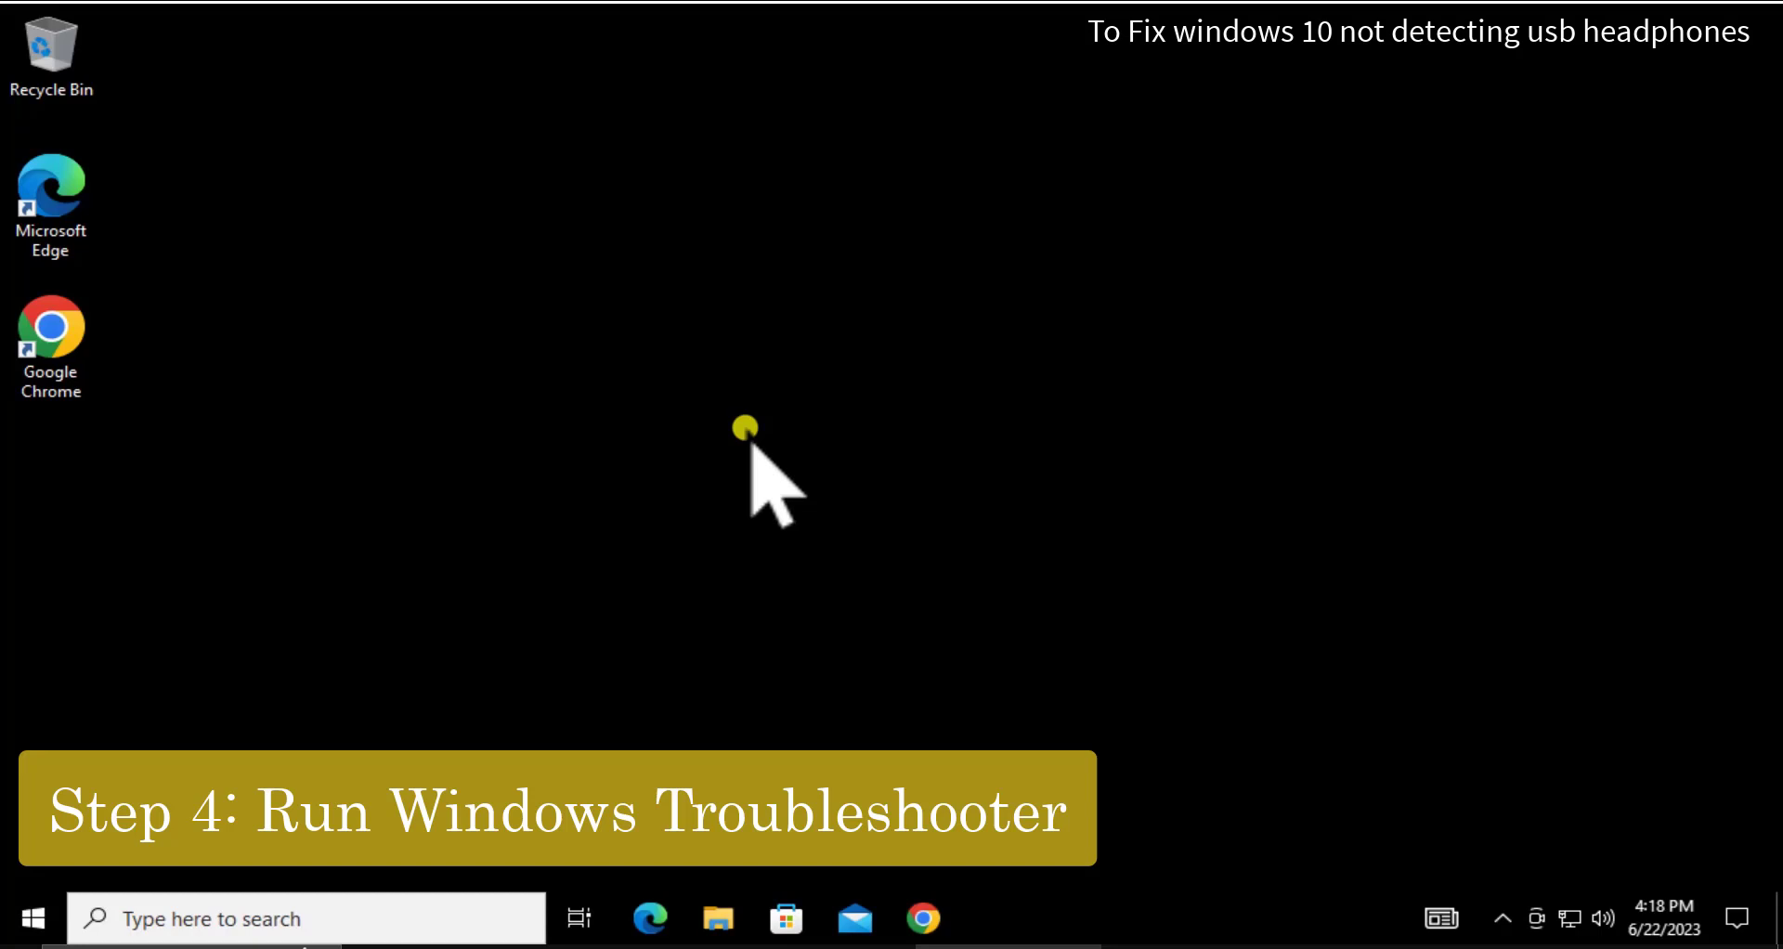
- Open the additional troubleshooters in the Update & Security section of Windows Settings
{"action": "left_click", "coordinate": [34, 919]}
{"action": "mouse_move", "coordinate": [21, 799]}
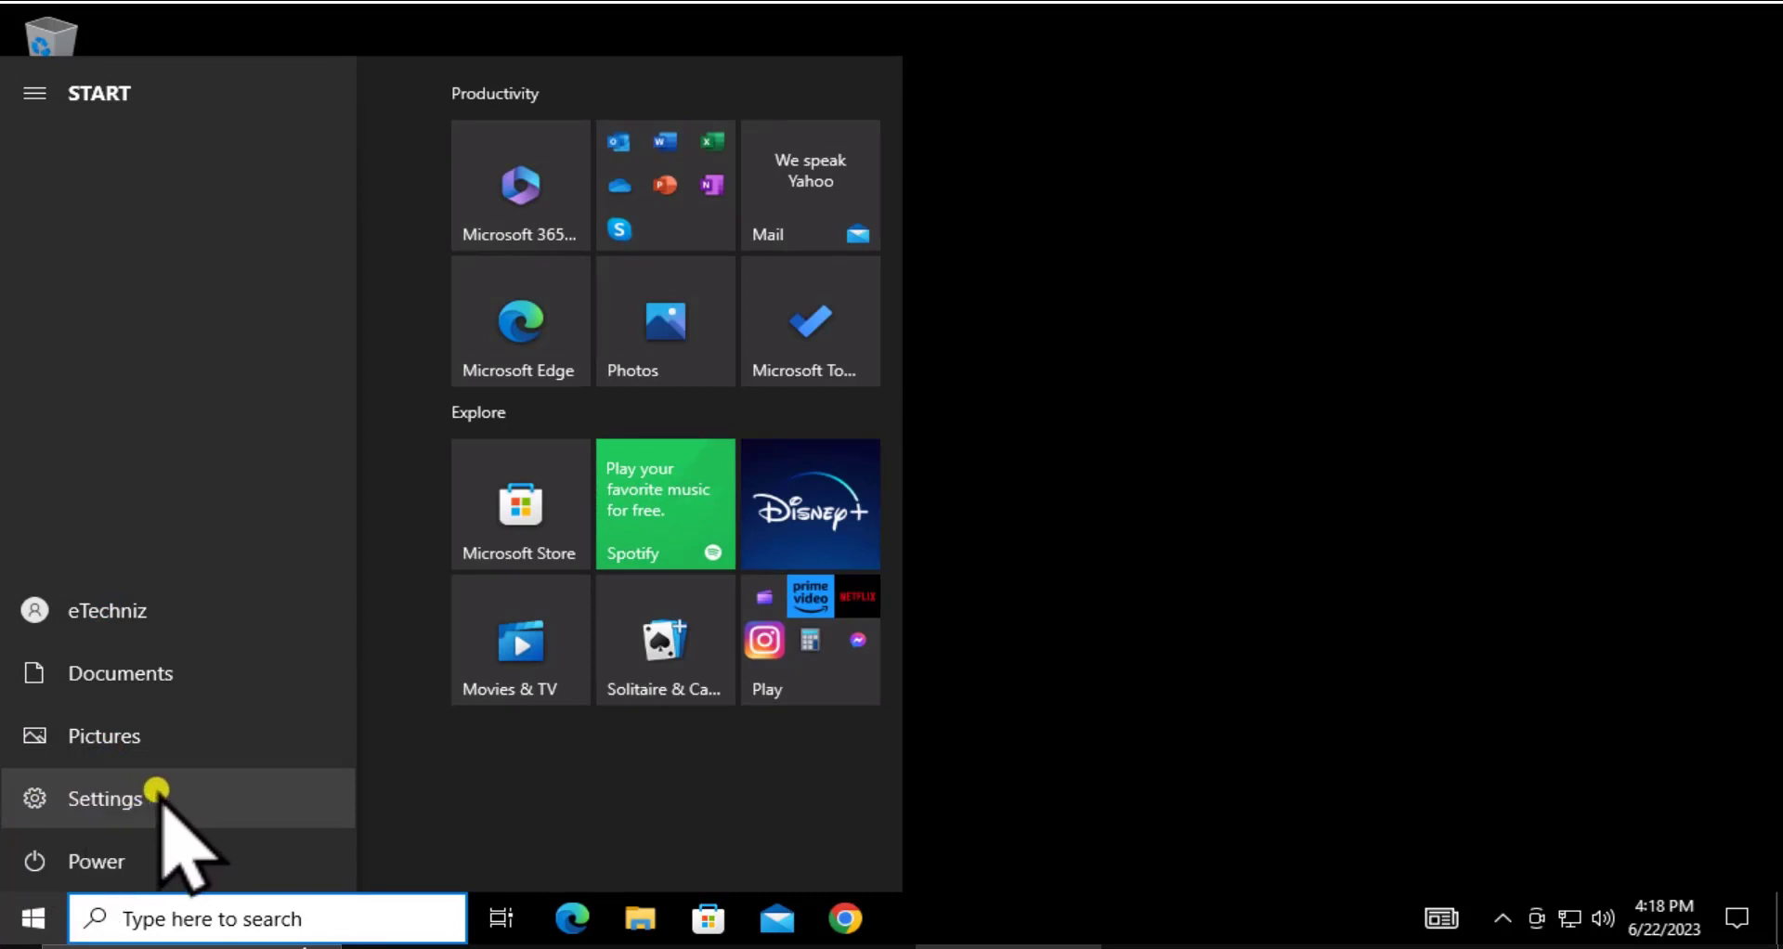
{"action": "left_click", "coordinate": [208, 796]}
{"action": "scroll", "coordinate": [306, 817], "scroll_direction": "down", "scroll_amount": 1}
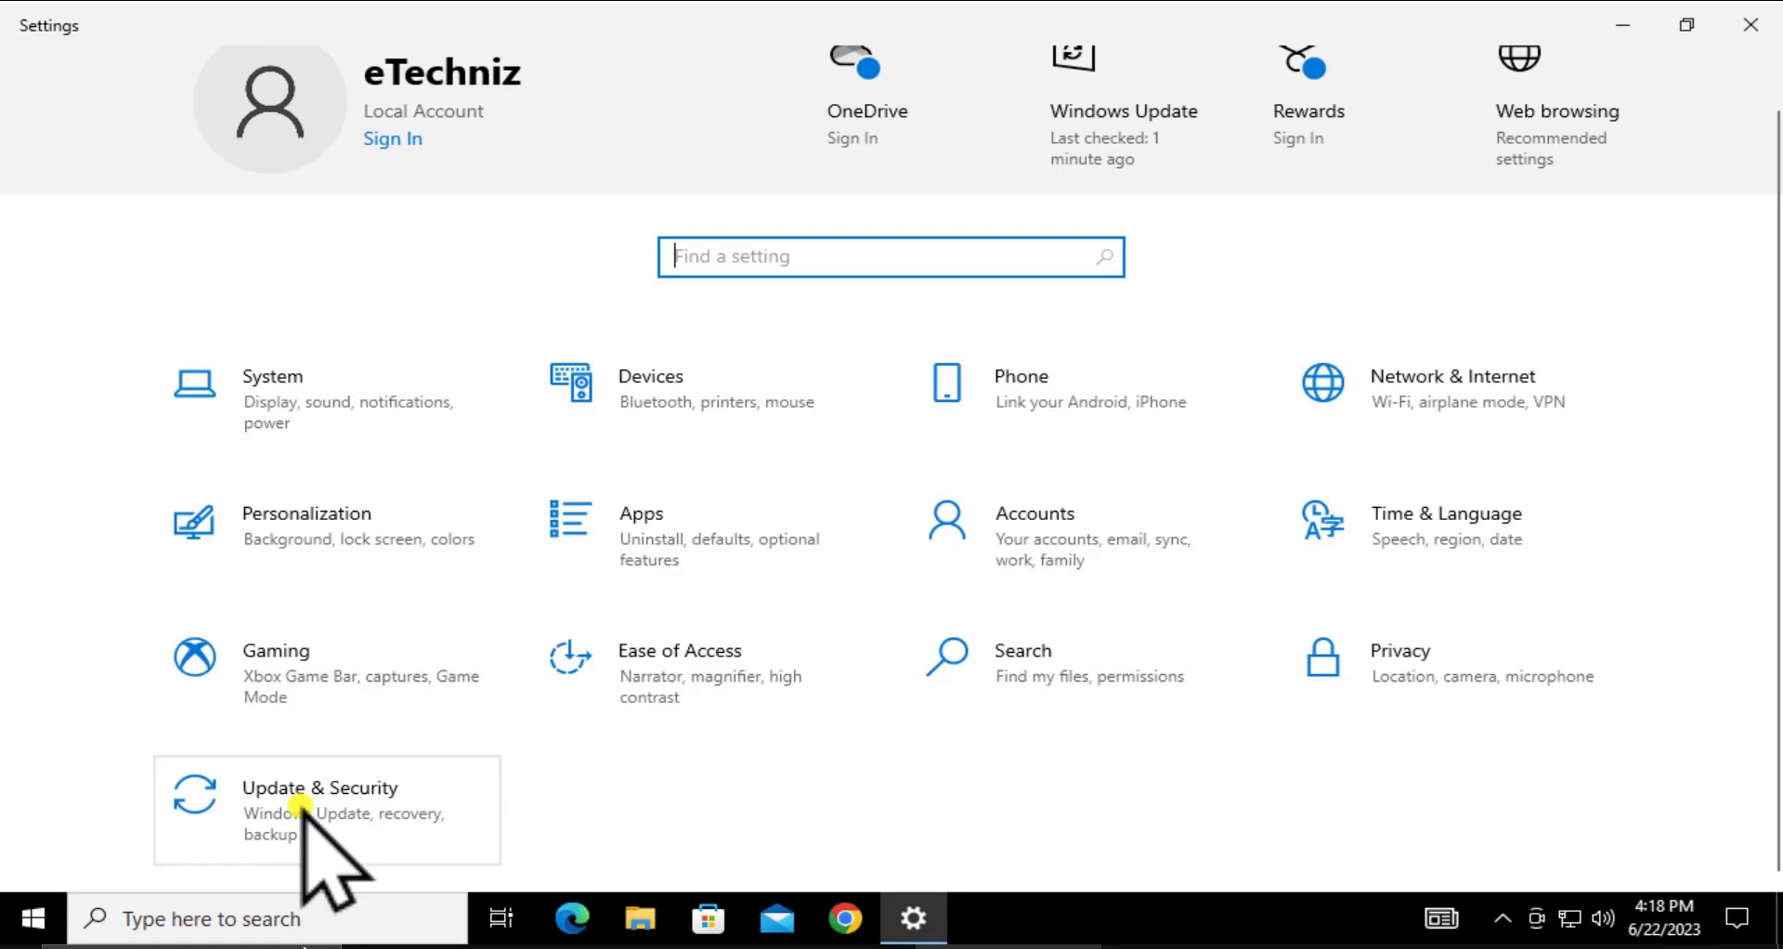
{"action": "left_click", "coordinate": [365, 791]}
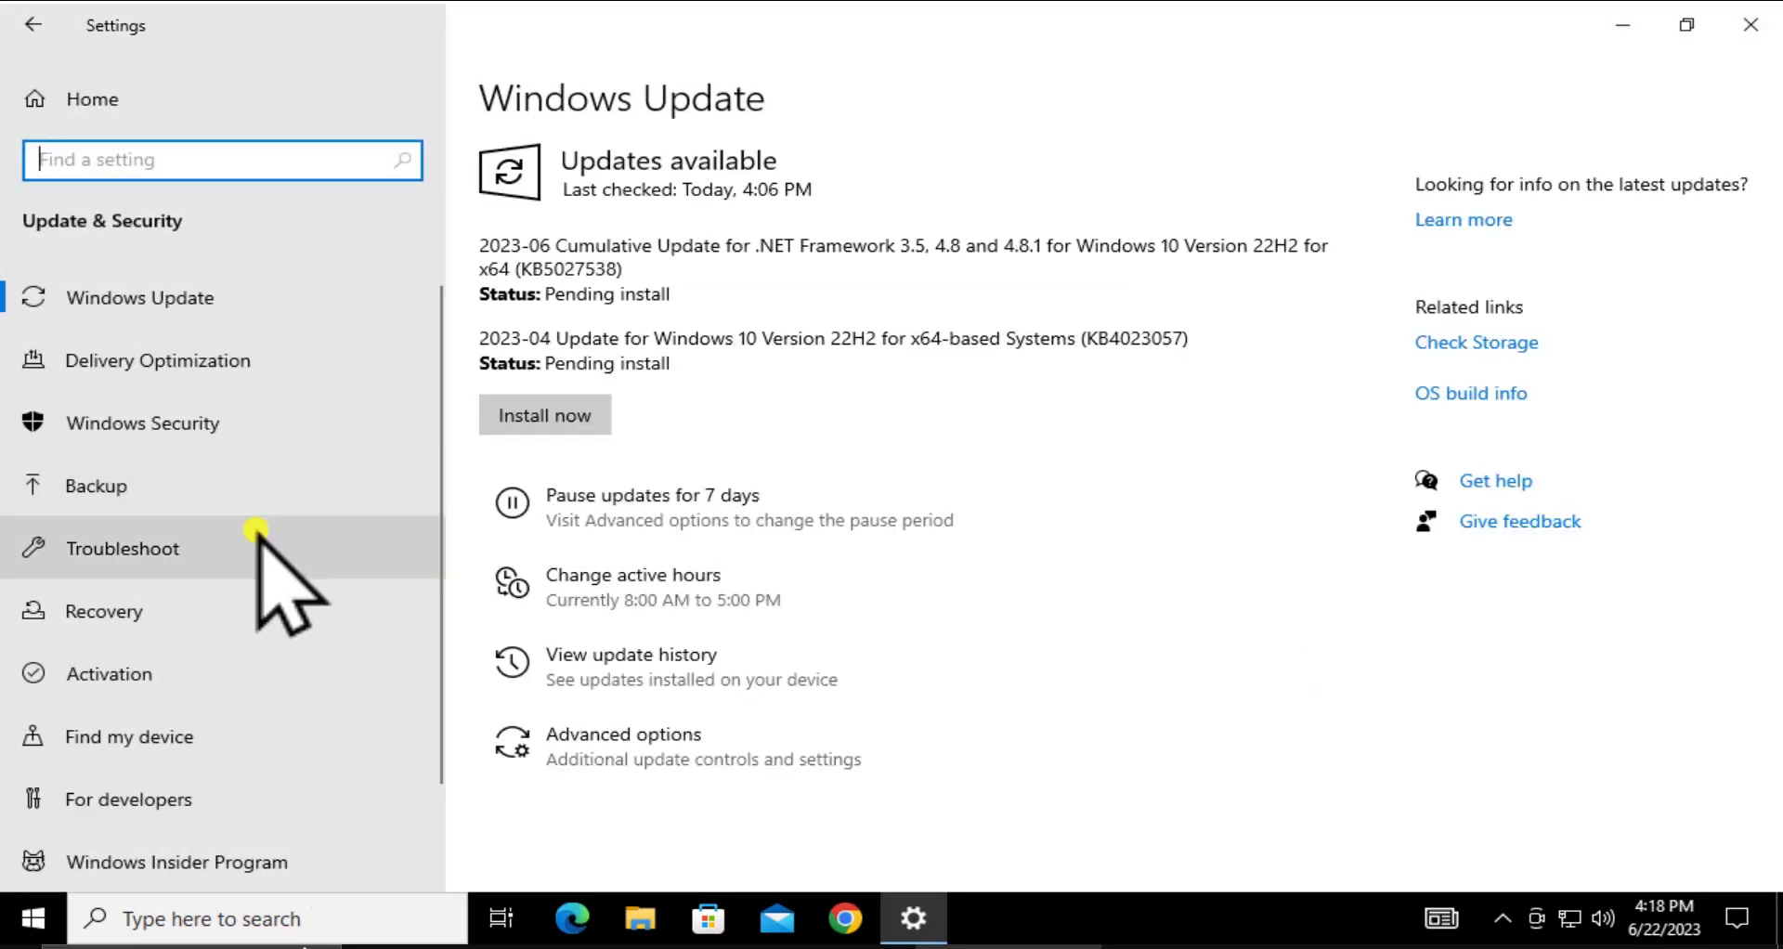
{"action": "left_click", "coordinate": [100, 549]}
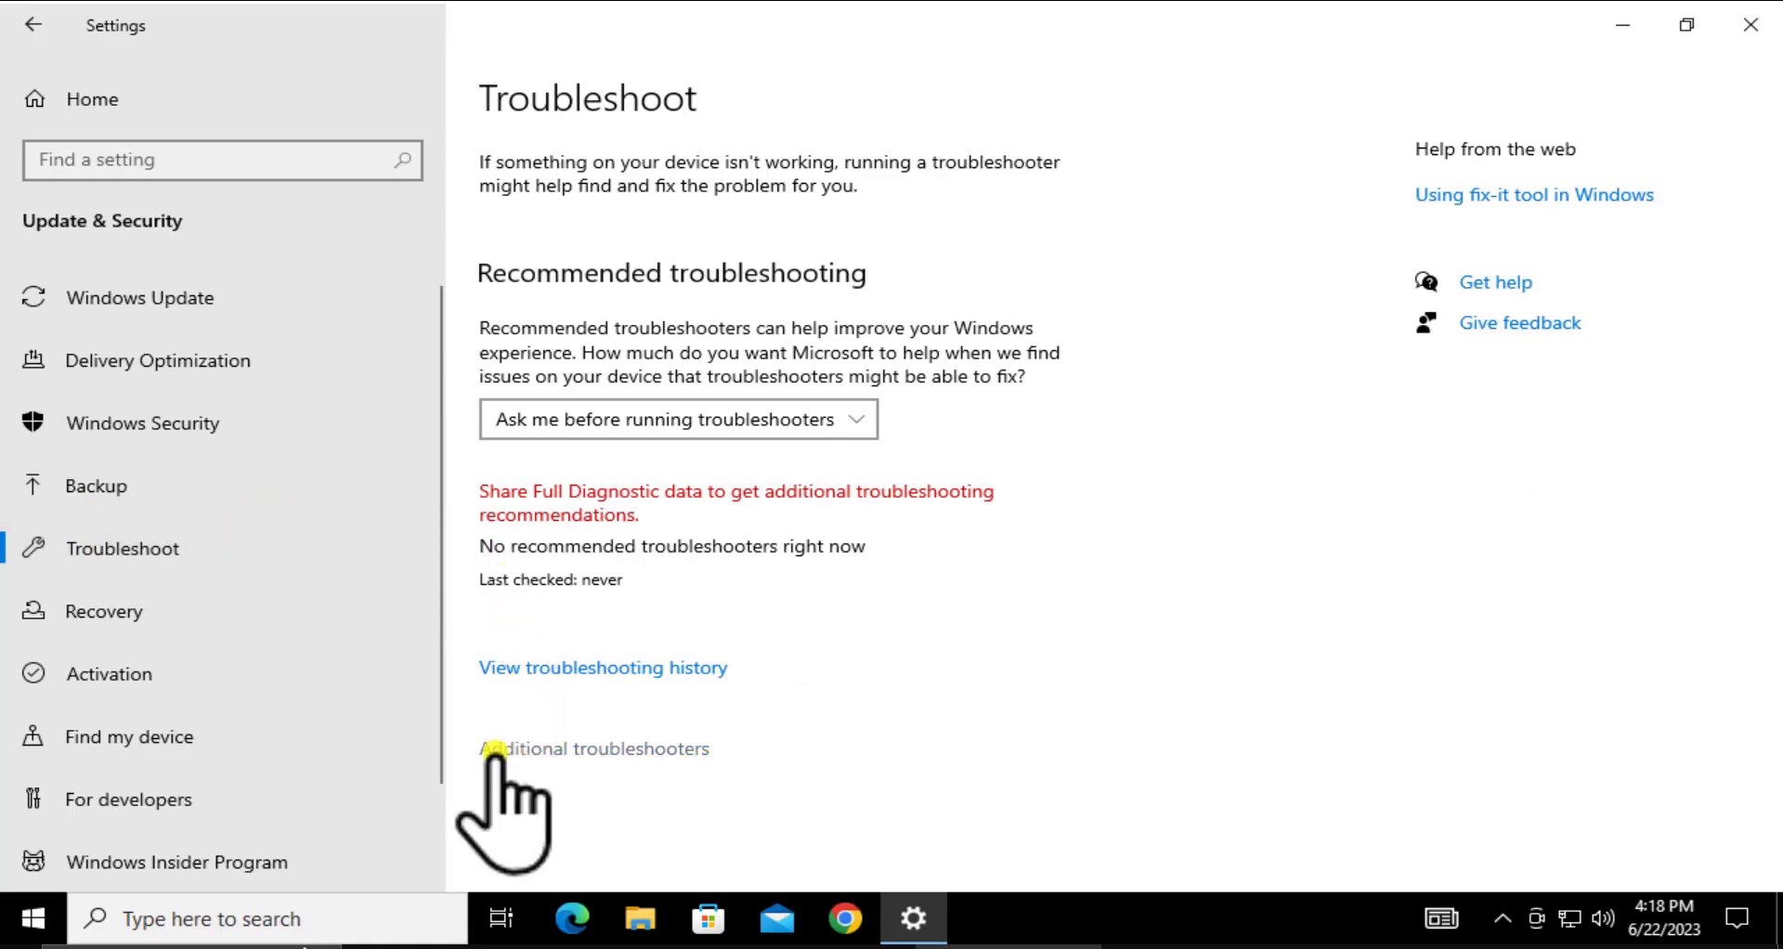
{"action": "left_click", "coordinate": [664, 747]}
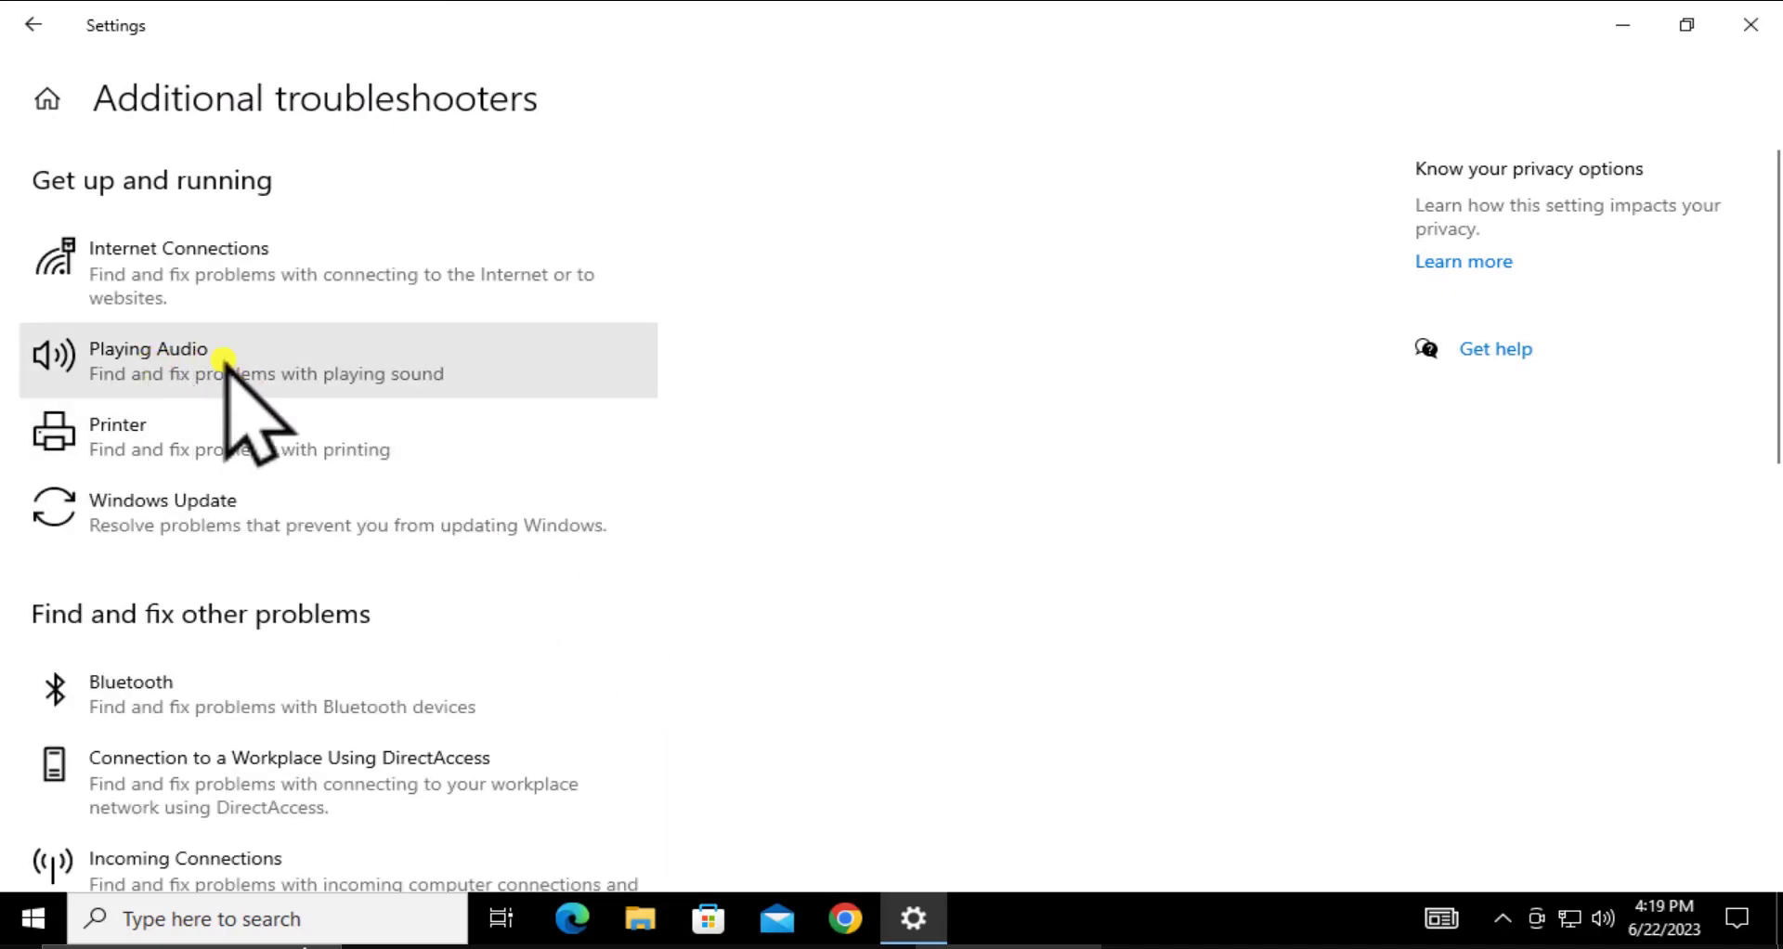
- Run the Playing Audio troubleshooter and close it at the device selection
{"action": "left_click", "coordinate": [276, 358]}
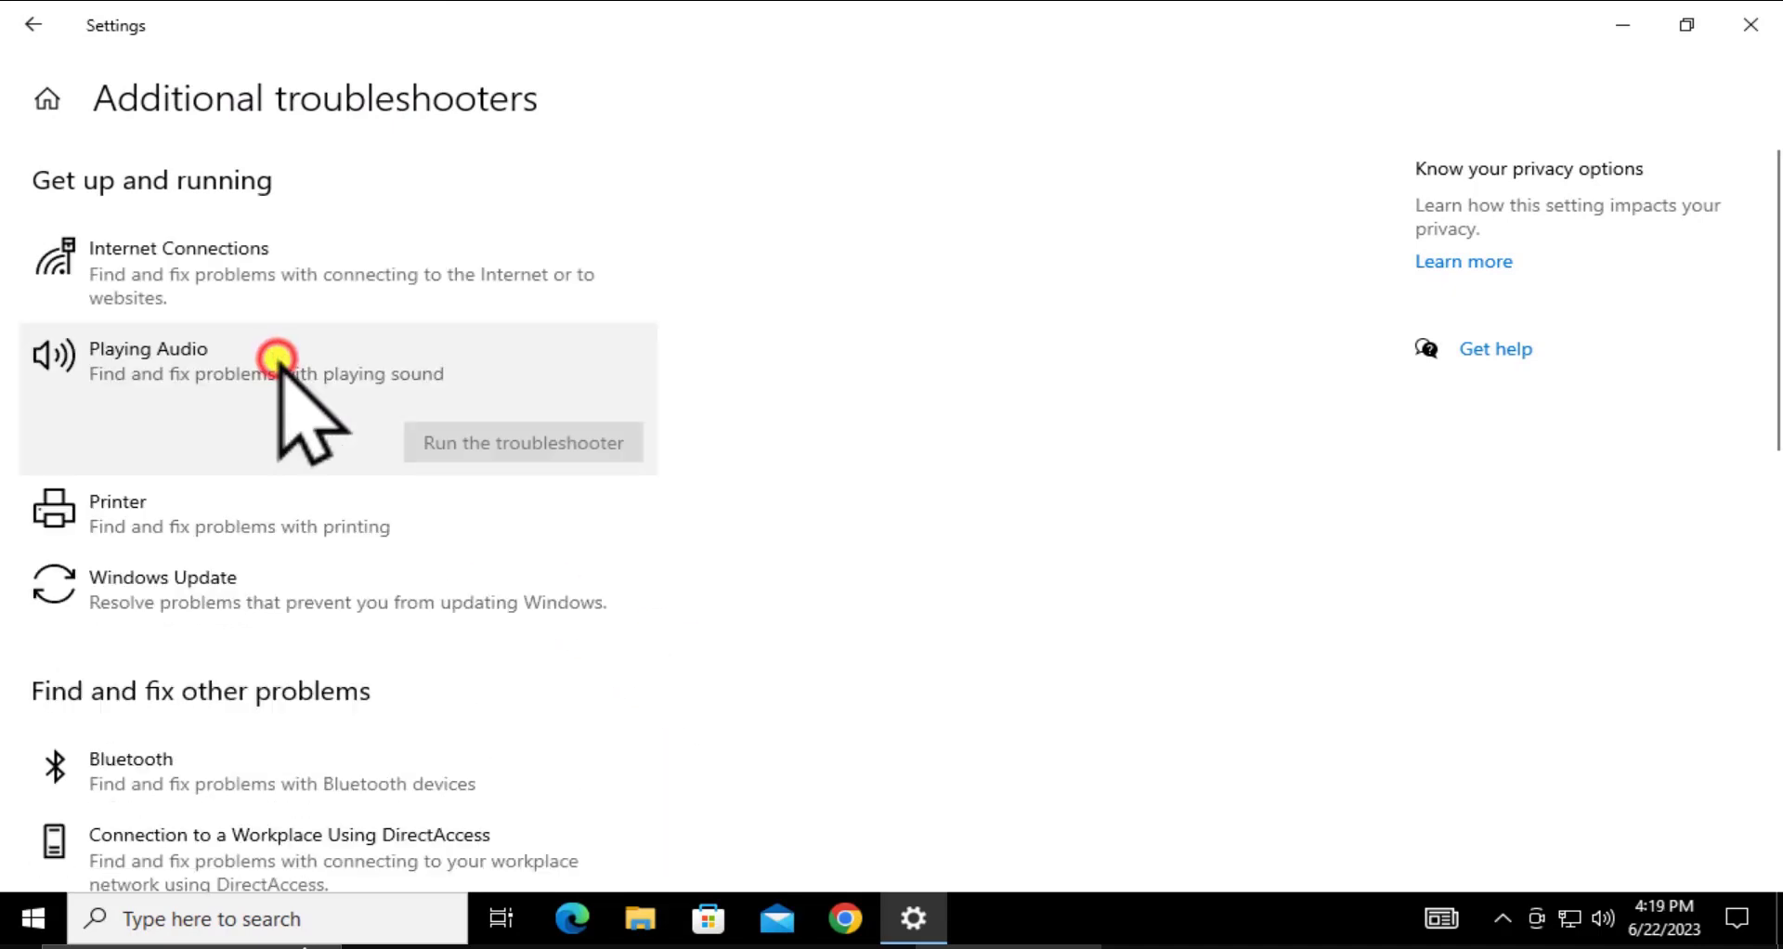
{"action": "left_click", "coordinate": [542, 440]}
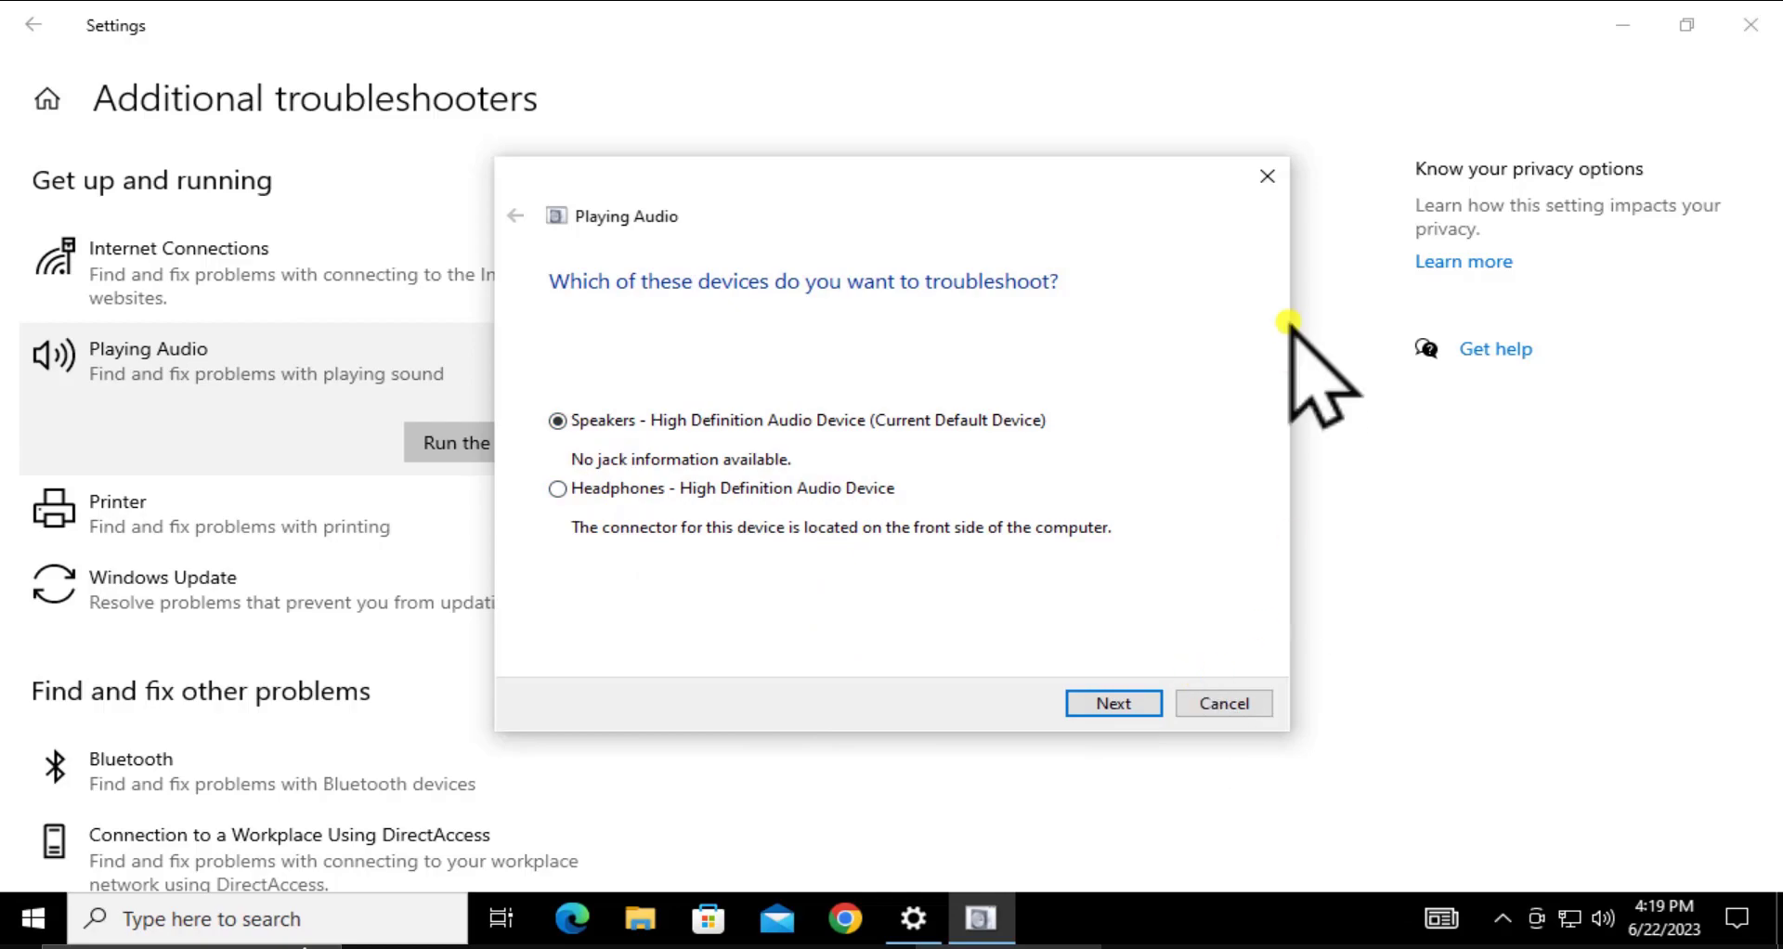
{"action": "left_click", "coordinate": [1268, 176]}
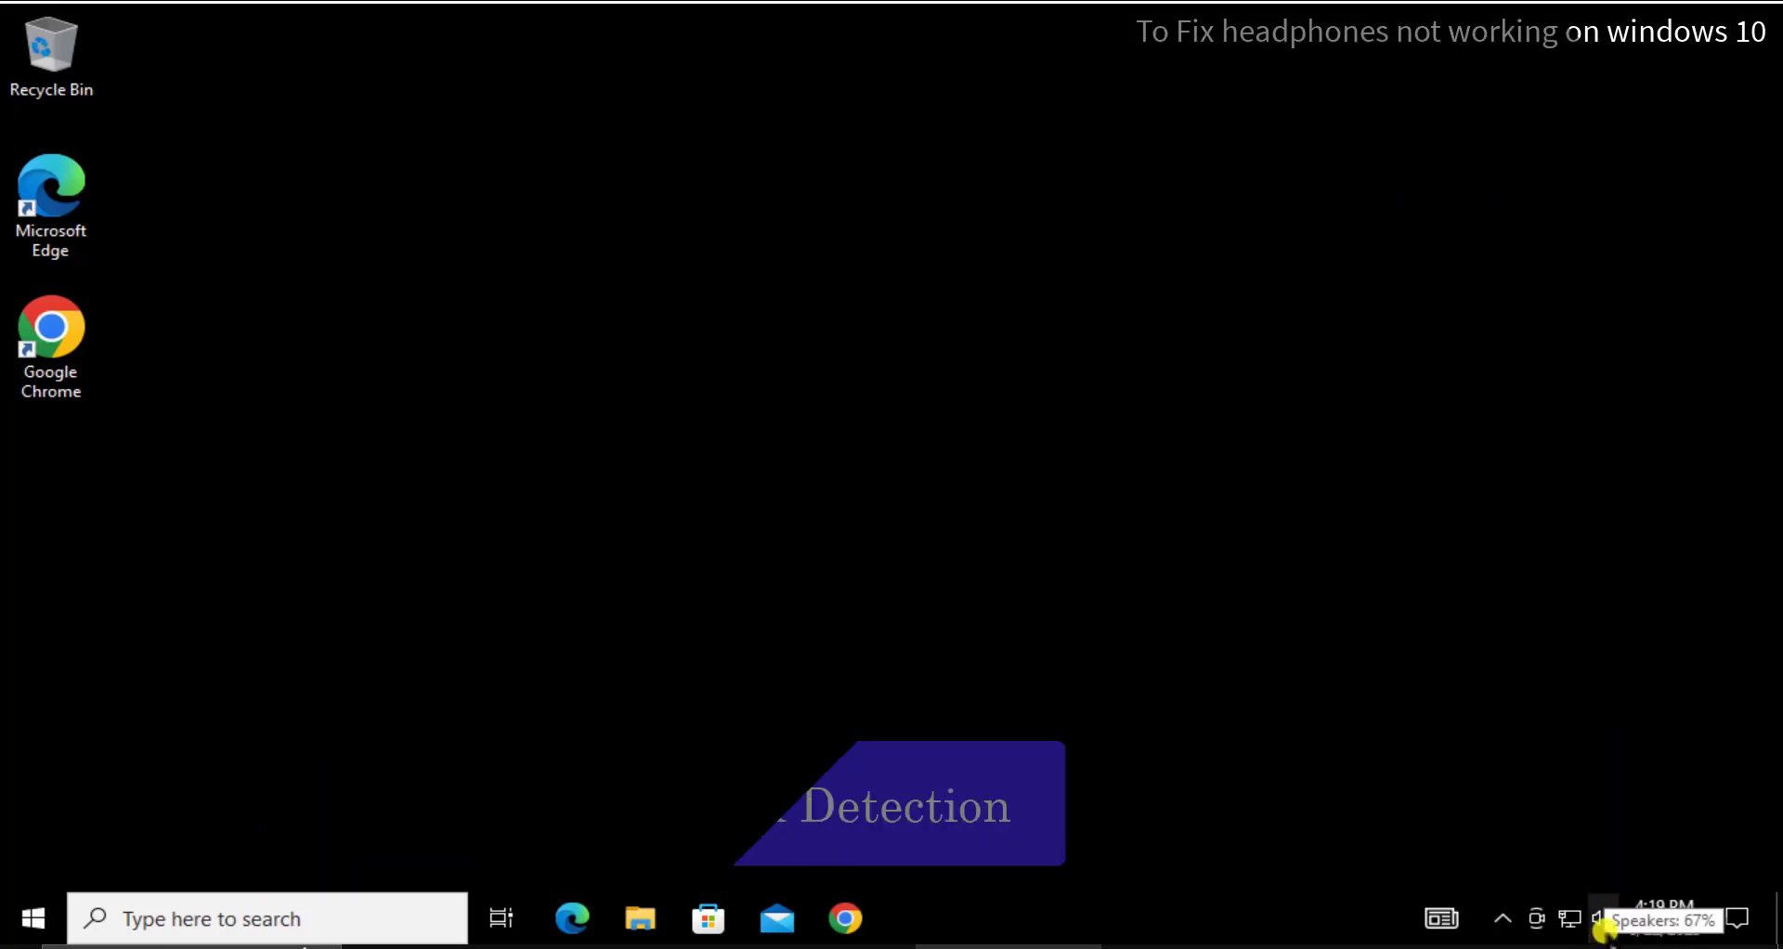
- Check the properties of the Headphones playback device in the Sound settings and accept both dialogs
{"action": "right_click", "coordinate": [1601, 924]}
{"action": "left_click", "coordinate": [1567, 854]}
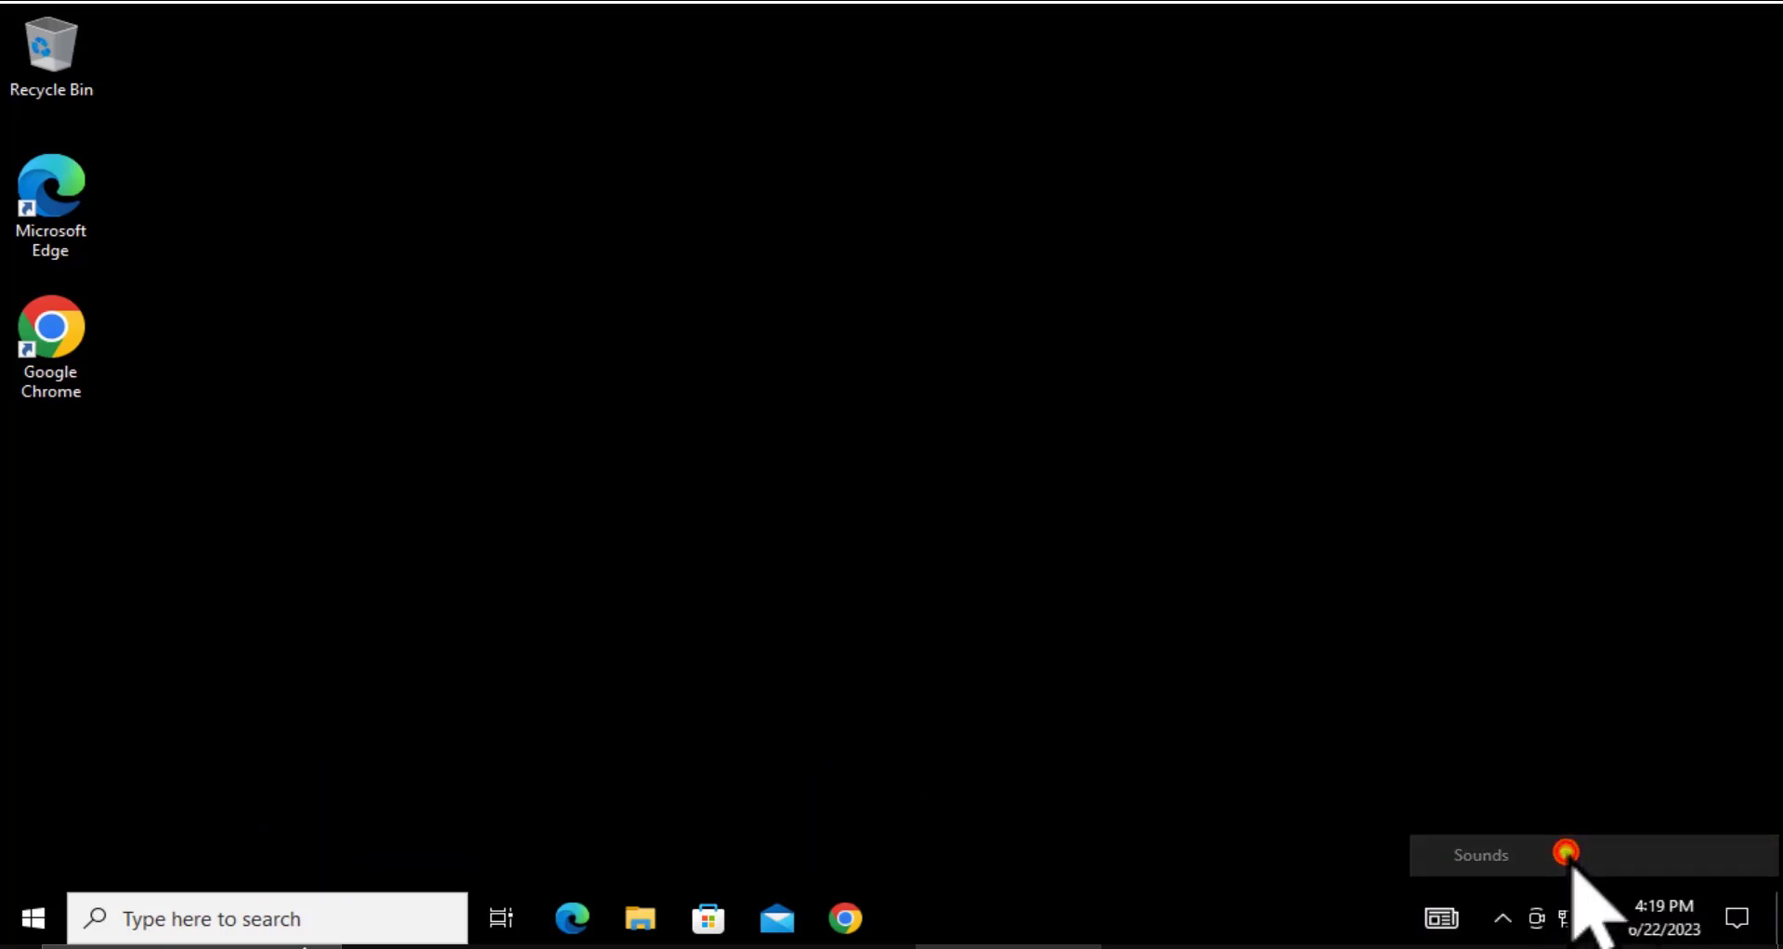
{"action": "left_click", "coordinate": [176, 167]}
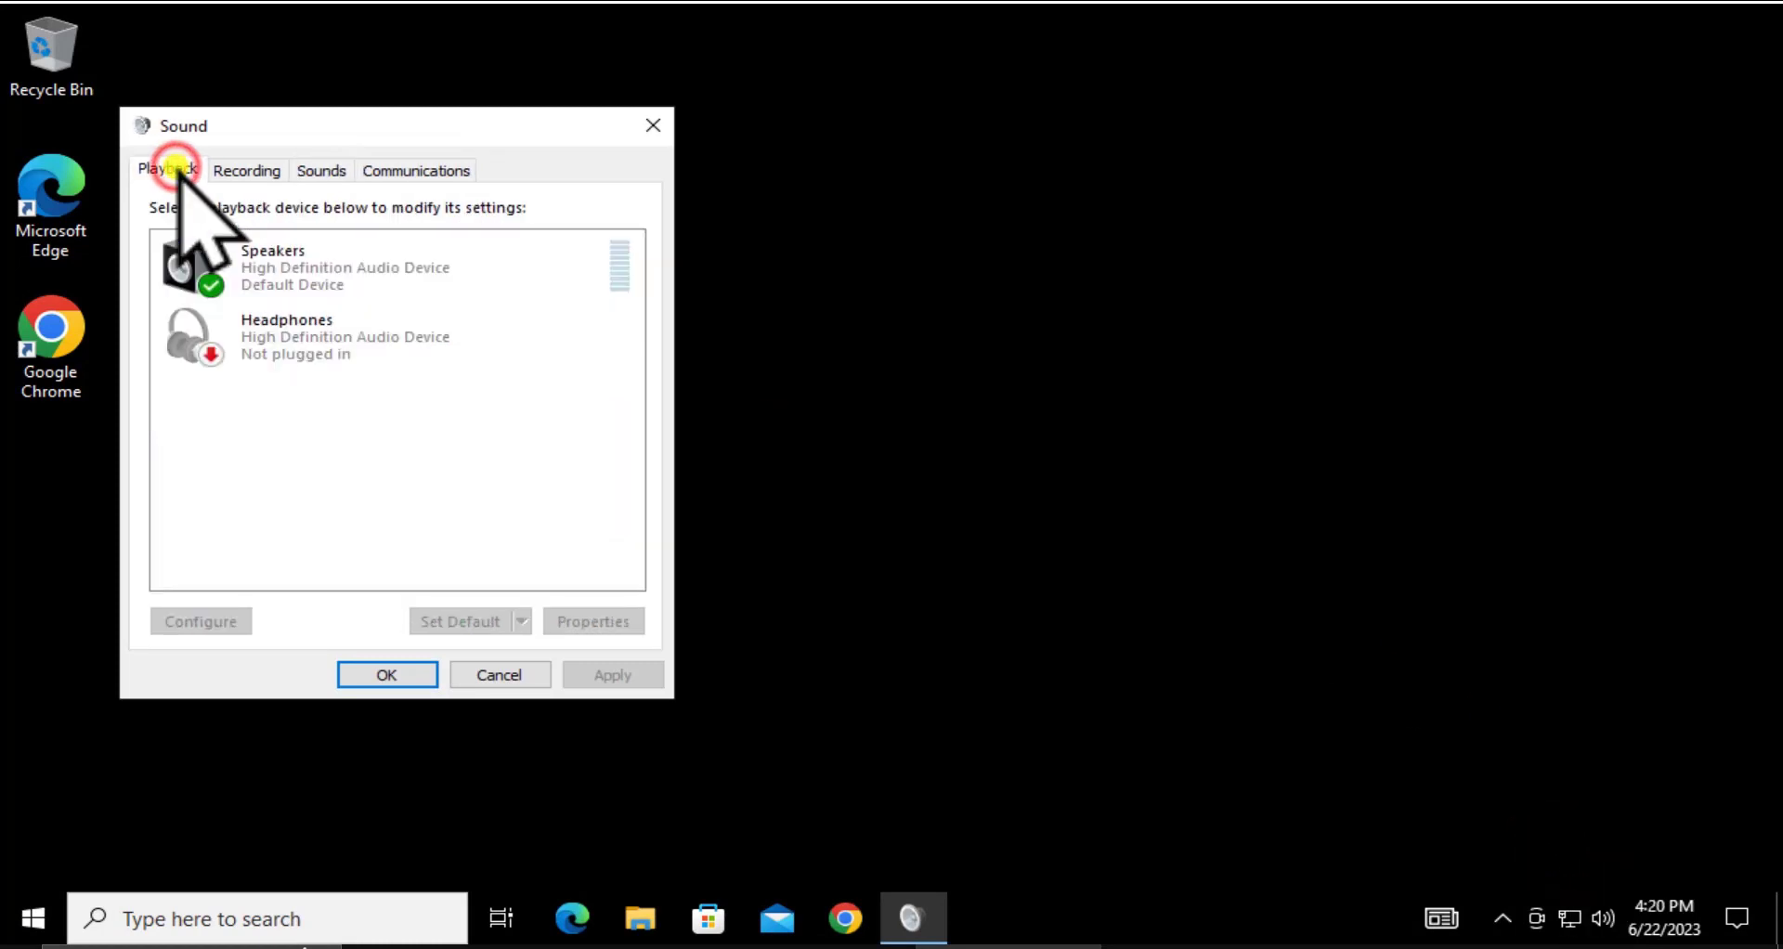
{"action": "left_click", "coordinate": [309, 336]}
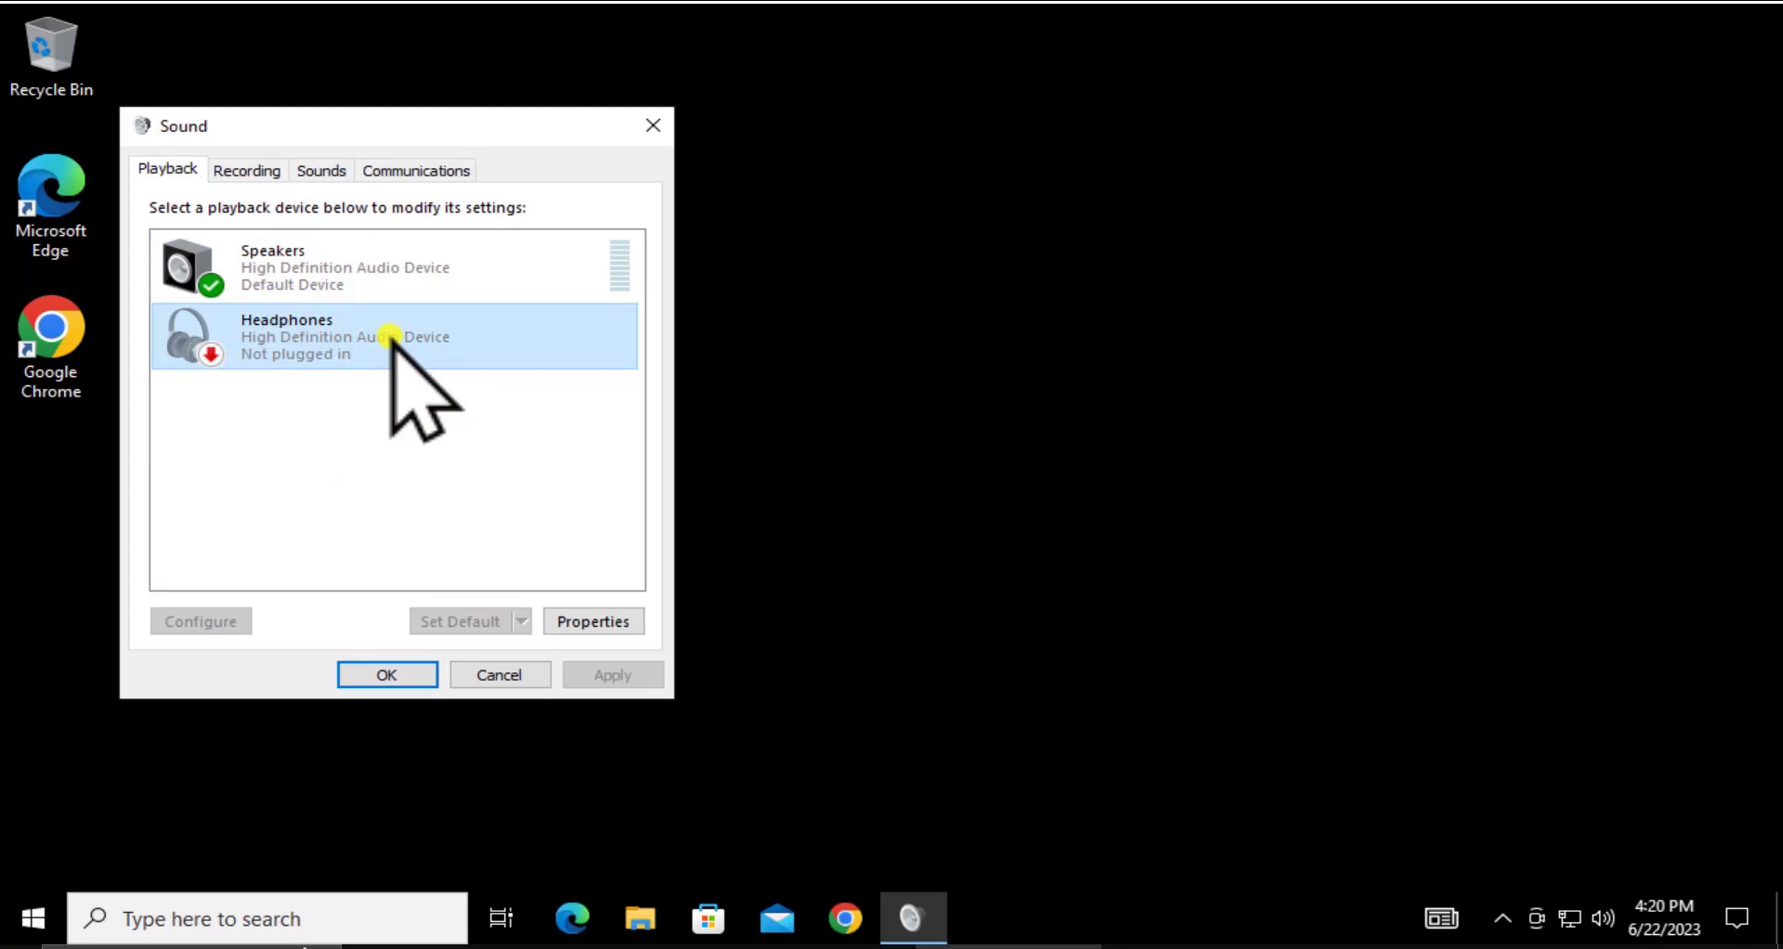
{"action": "left_click", "coordinate": [613, 615]}
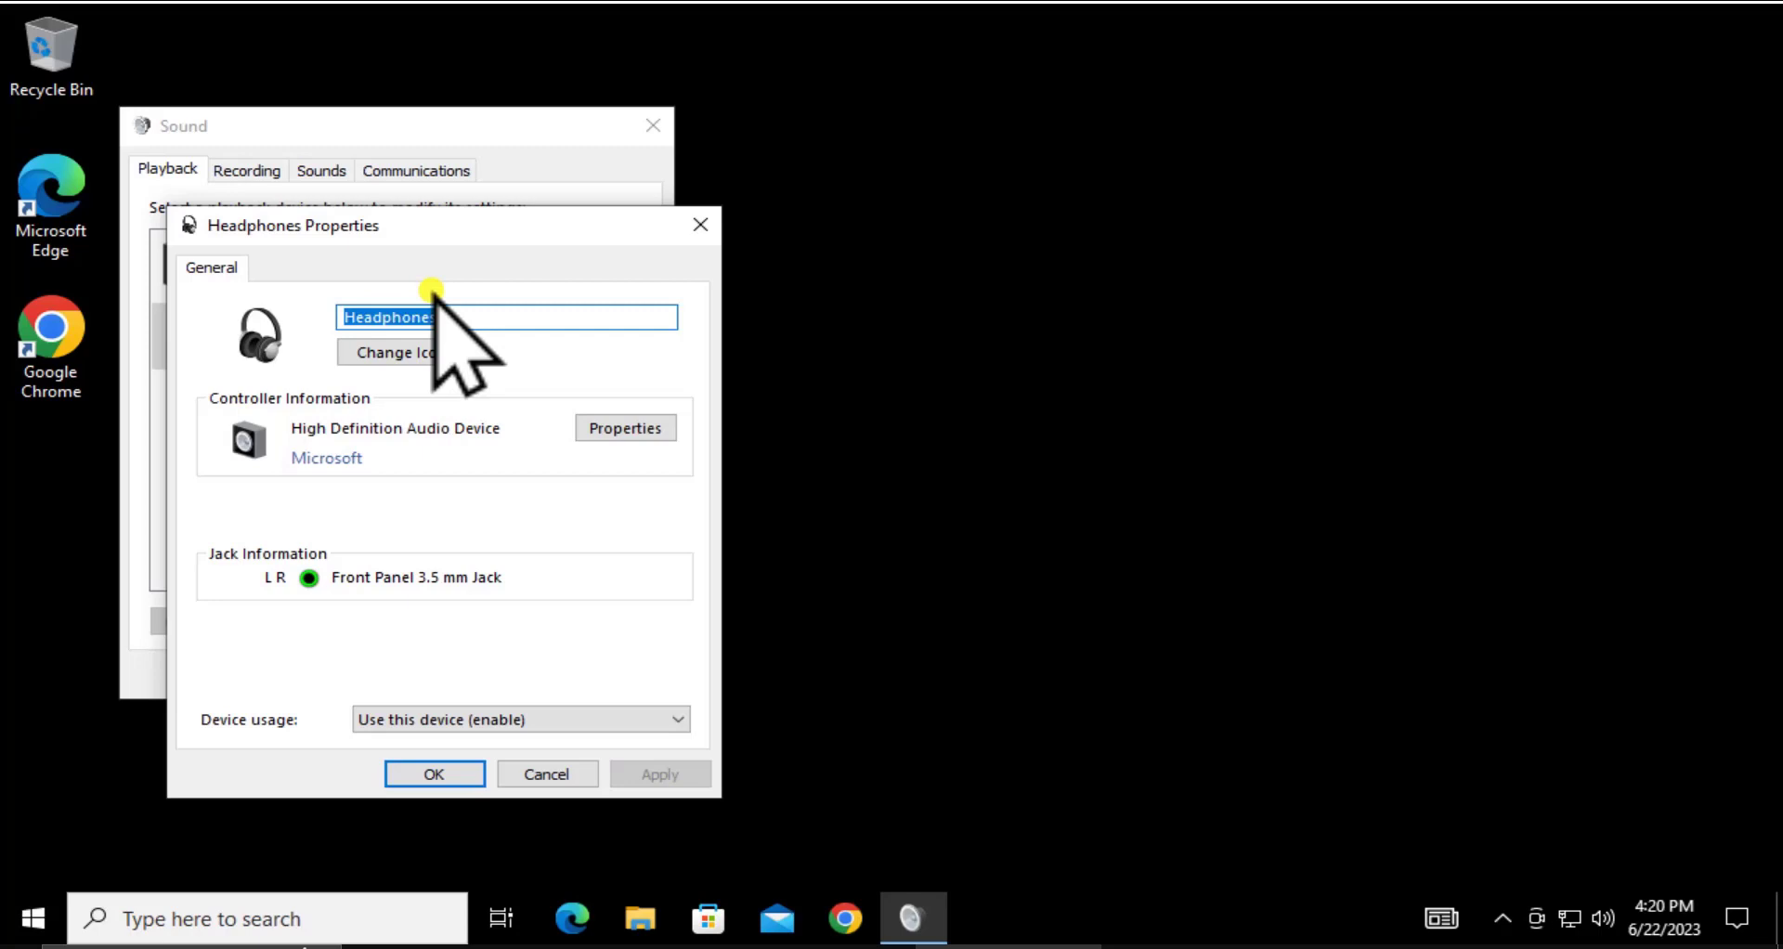
{"action": "left_click", "coordinate": [445, 773]}
{"action": "left_click", "coordinate": [403, 661]}
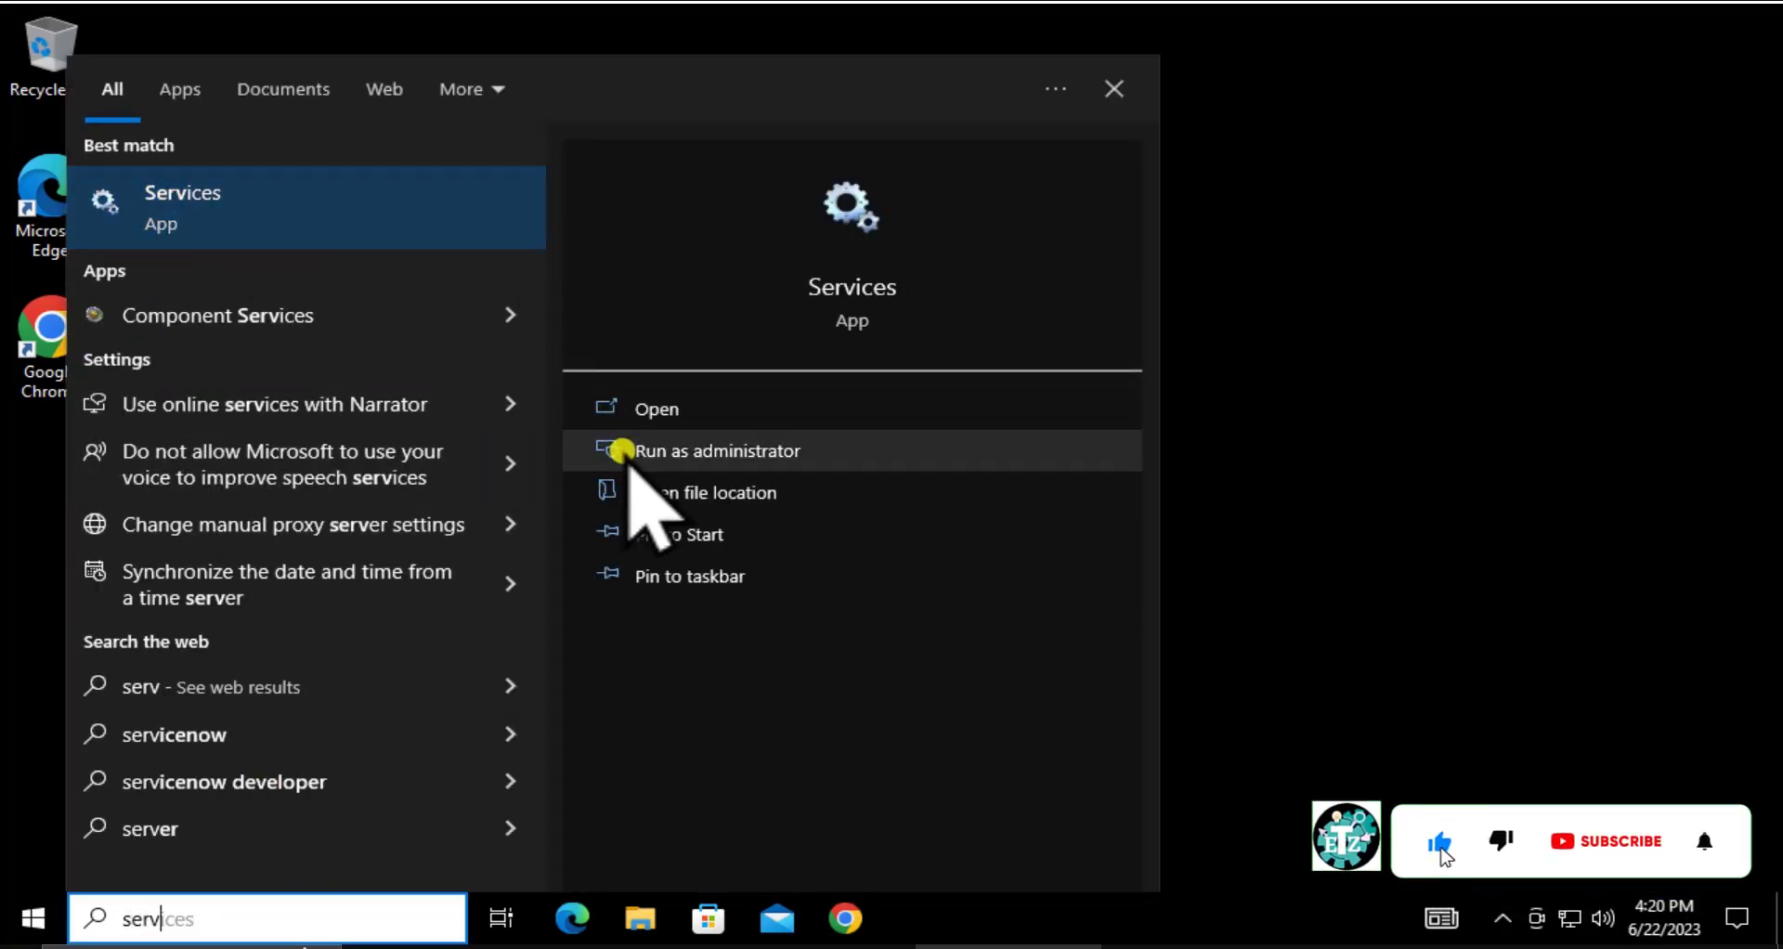
- Open the Services console and jump to the services starting with W
{"action": "left_click", "coordinate": [725, 406]}
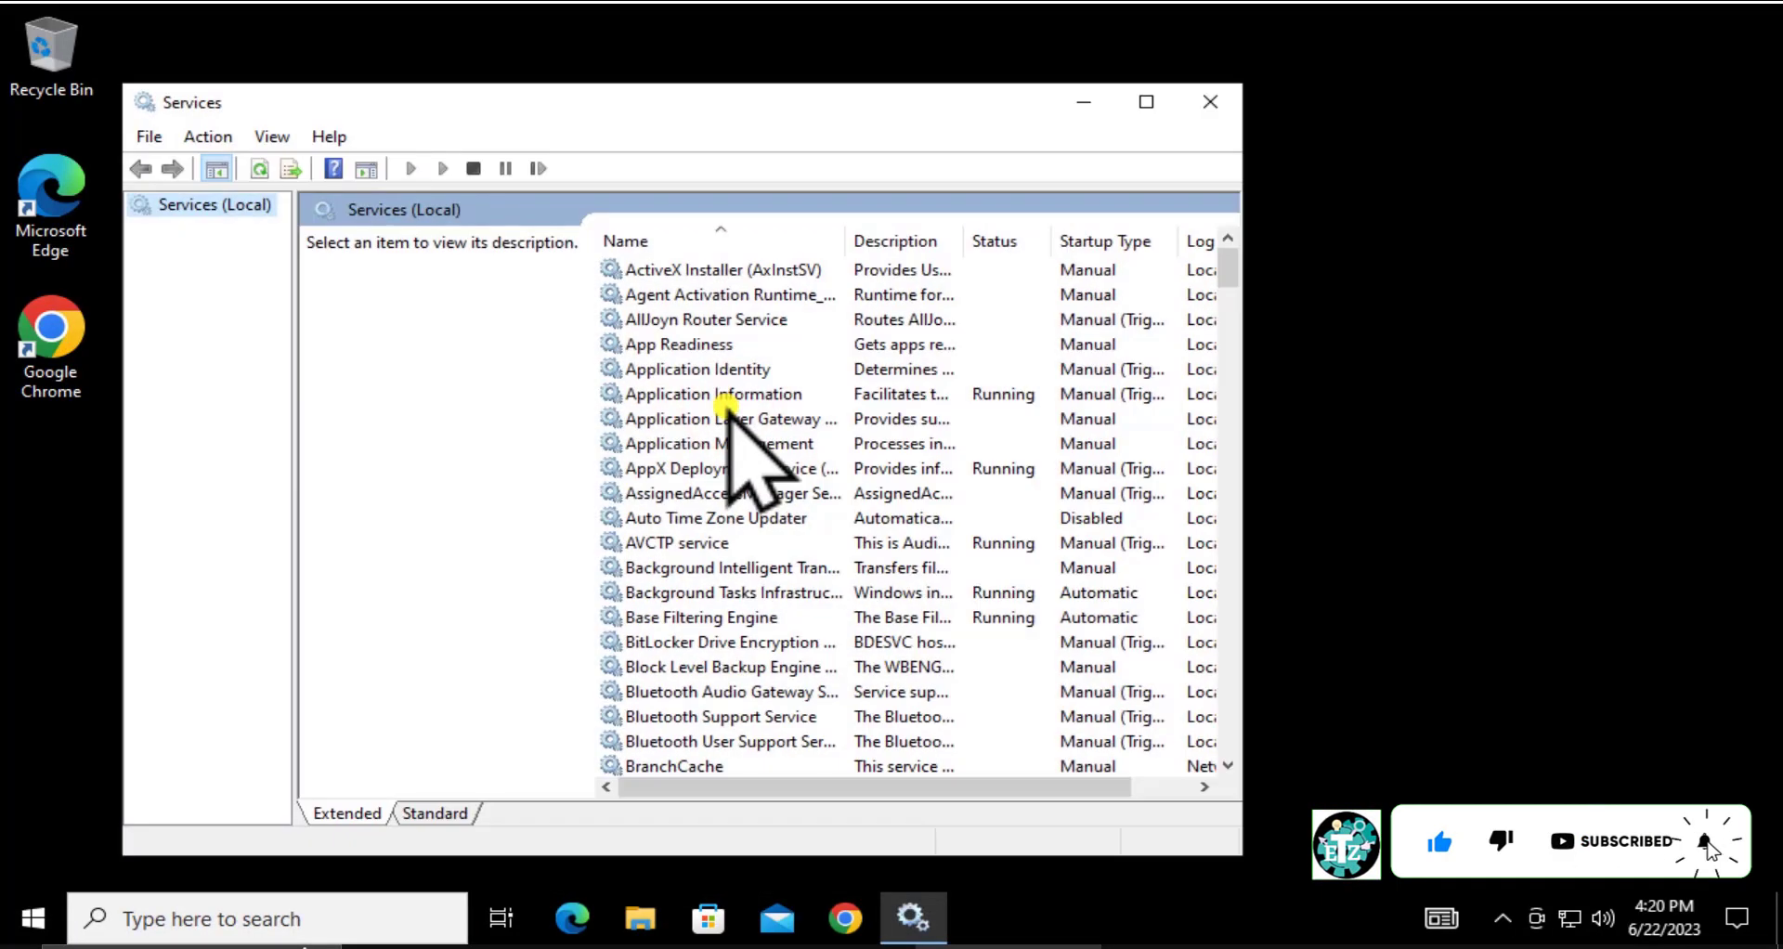
{"action": "left_click", "coordinate": [728, 417]}
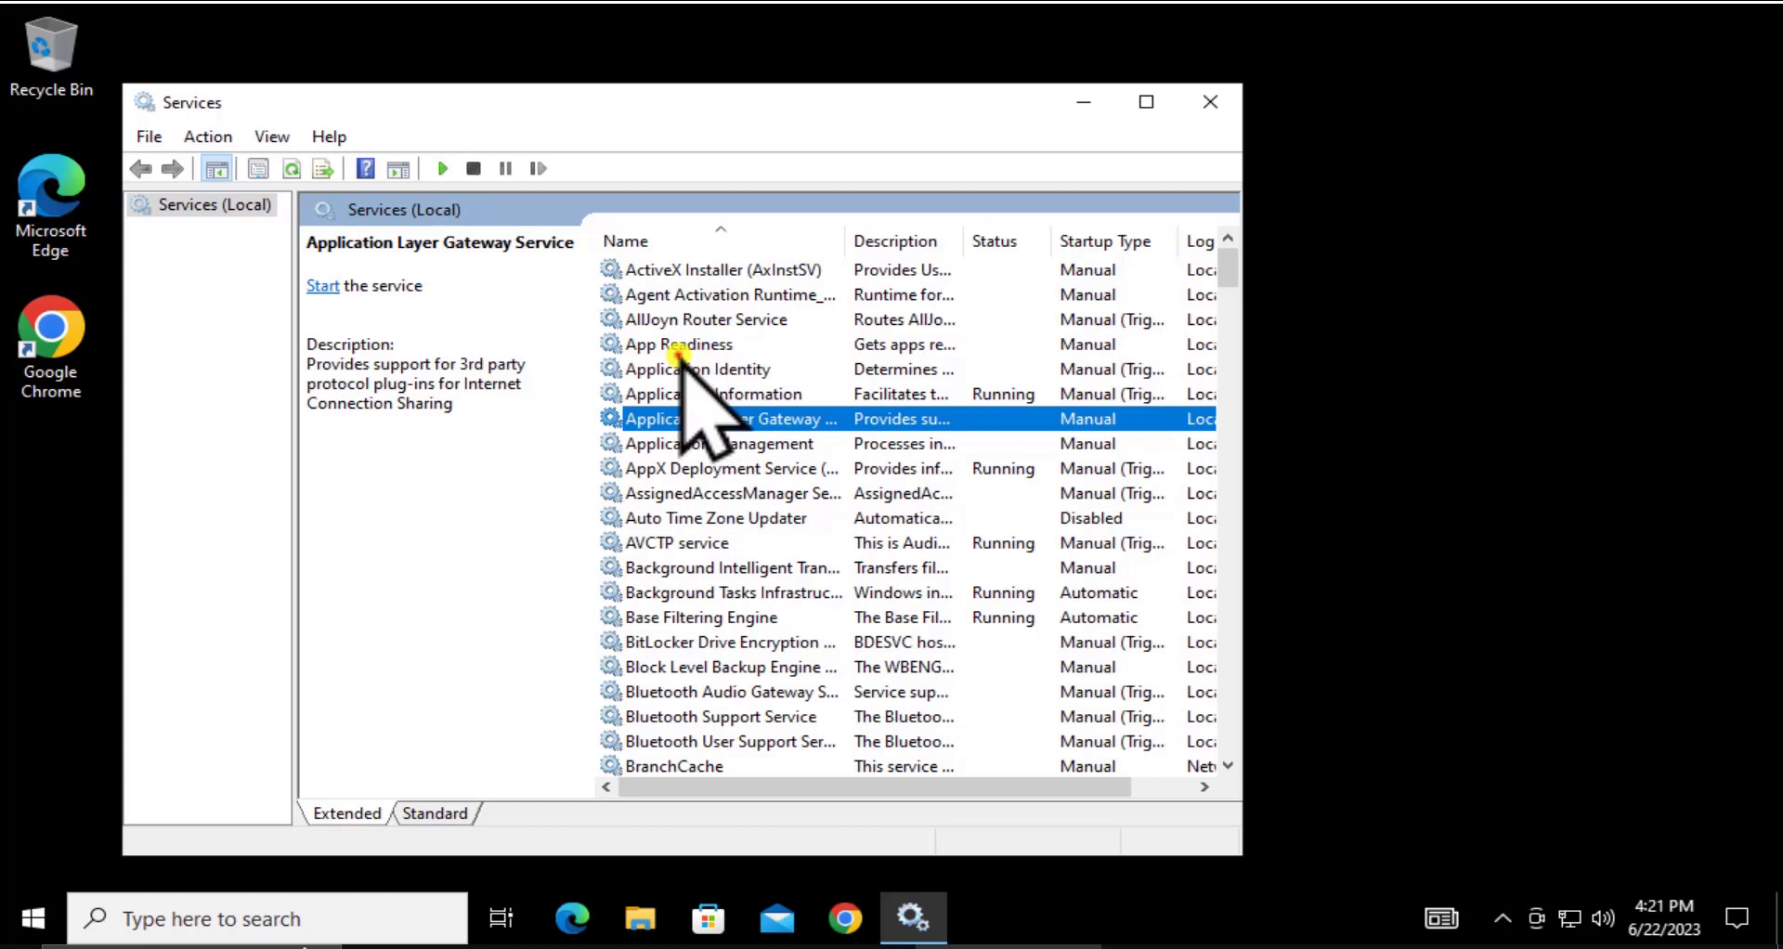
{"action": "left_click", "coordinate": [710, 347]}
{"action": "key", "text": "w"}
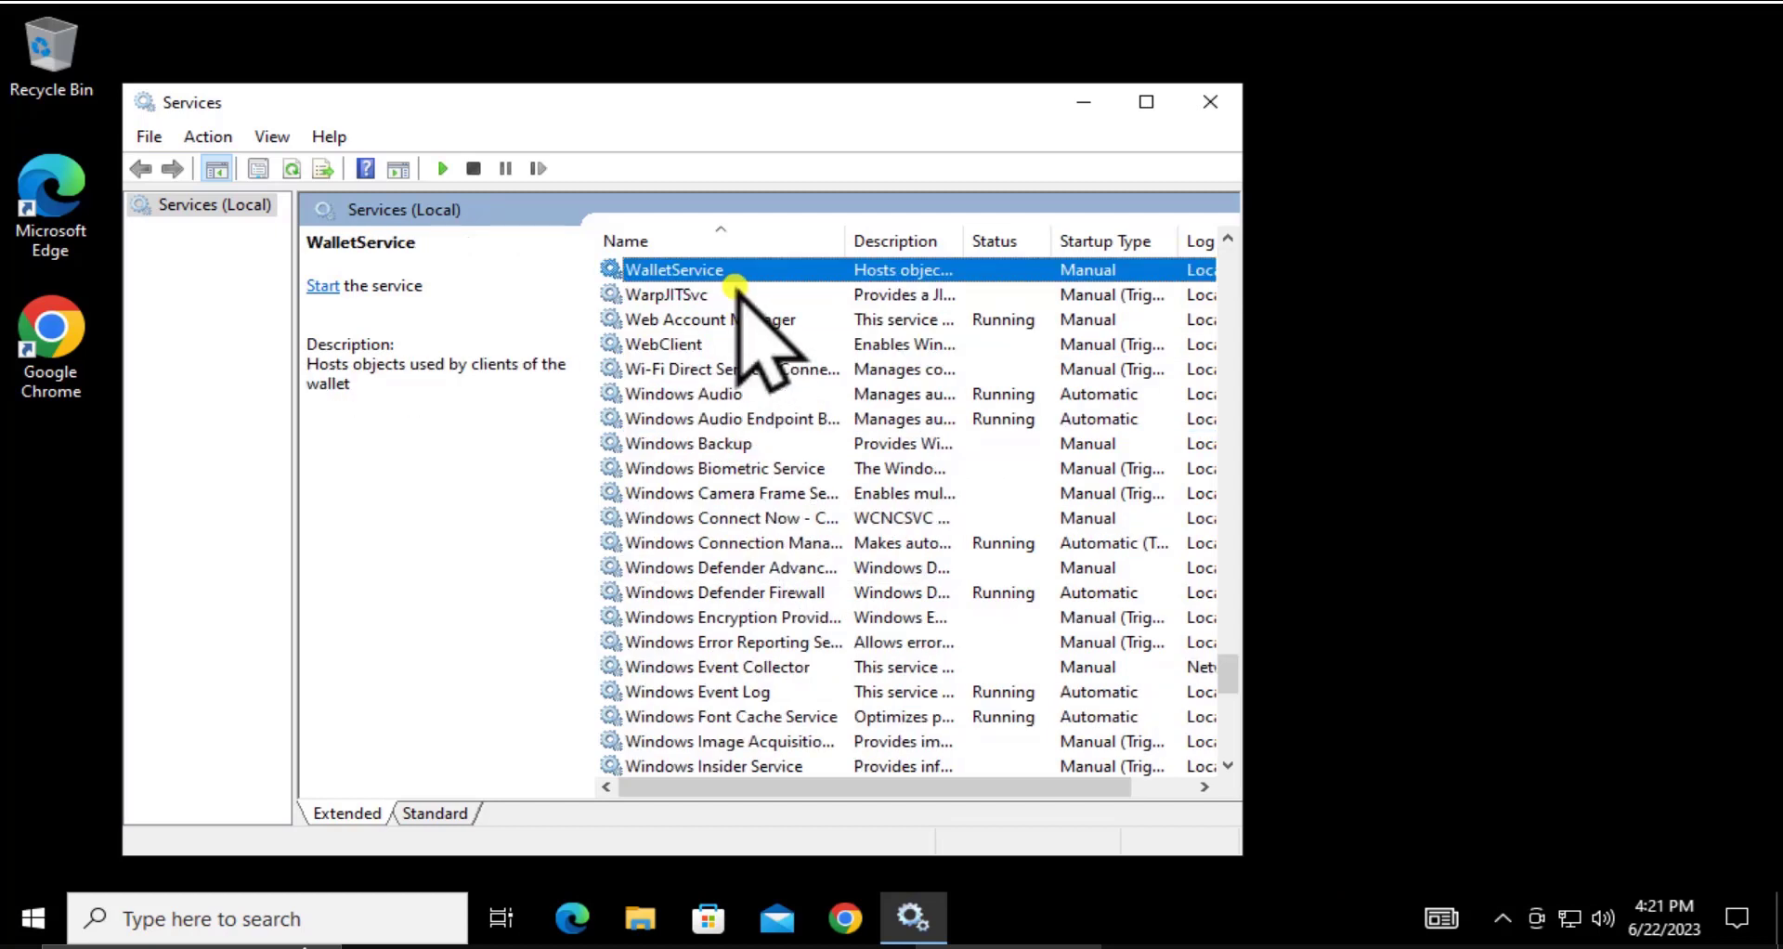
- Examine the status and startup type of the Windows Audio and Windows Audio Endpoint Builder services
{"action": "left_click", "coordinate": [692, 394]}
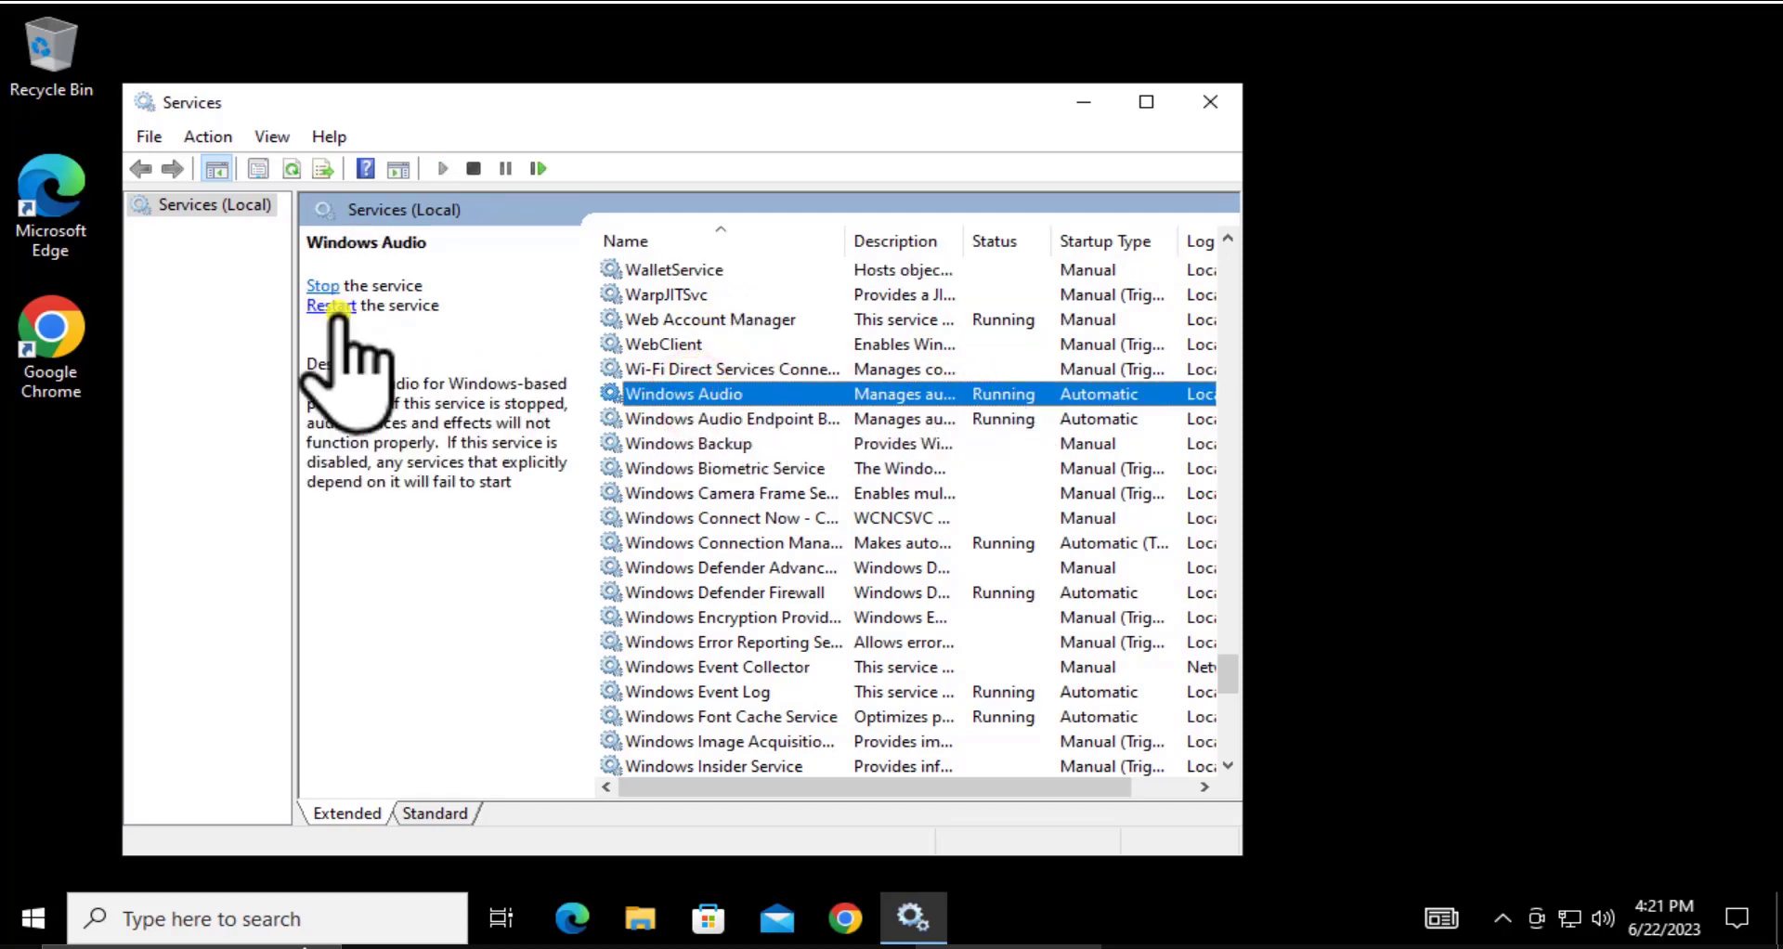
{"action": "left_click", "coordinate": [670, 419]}
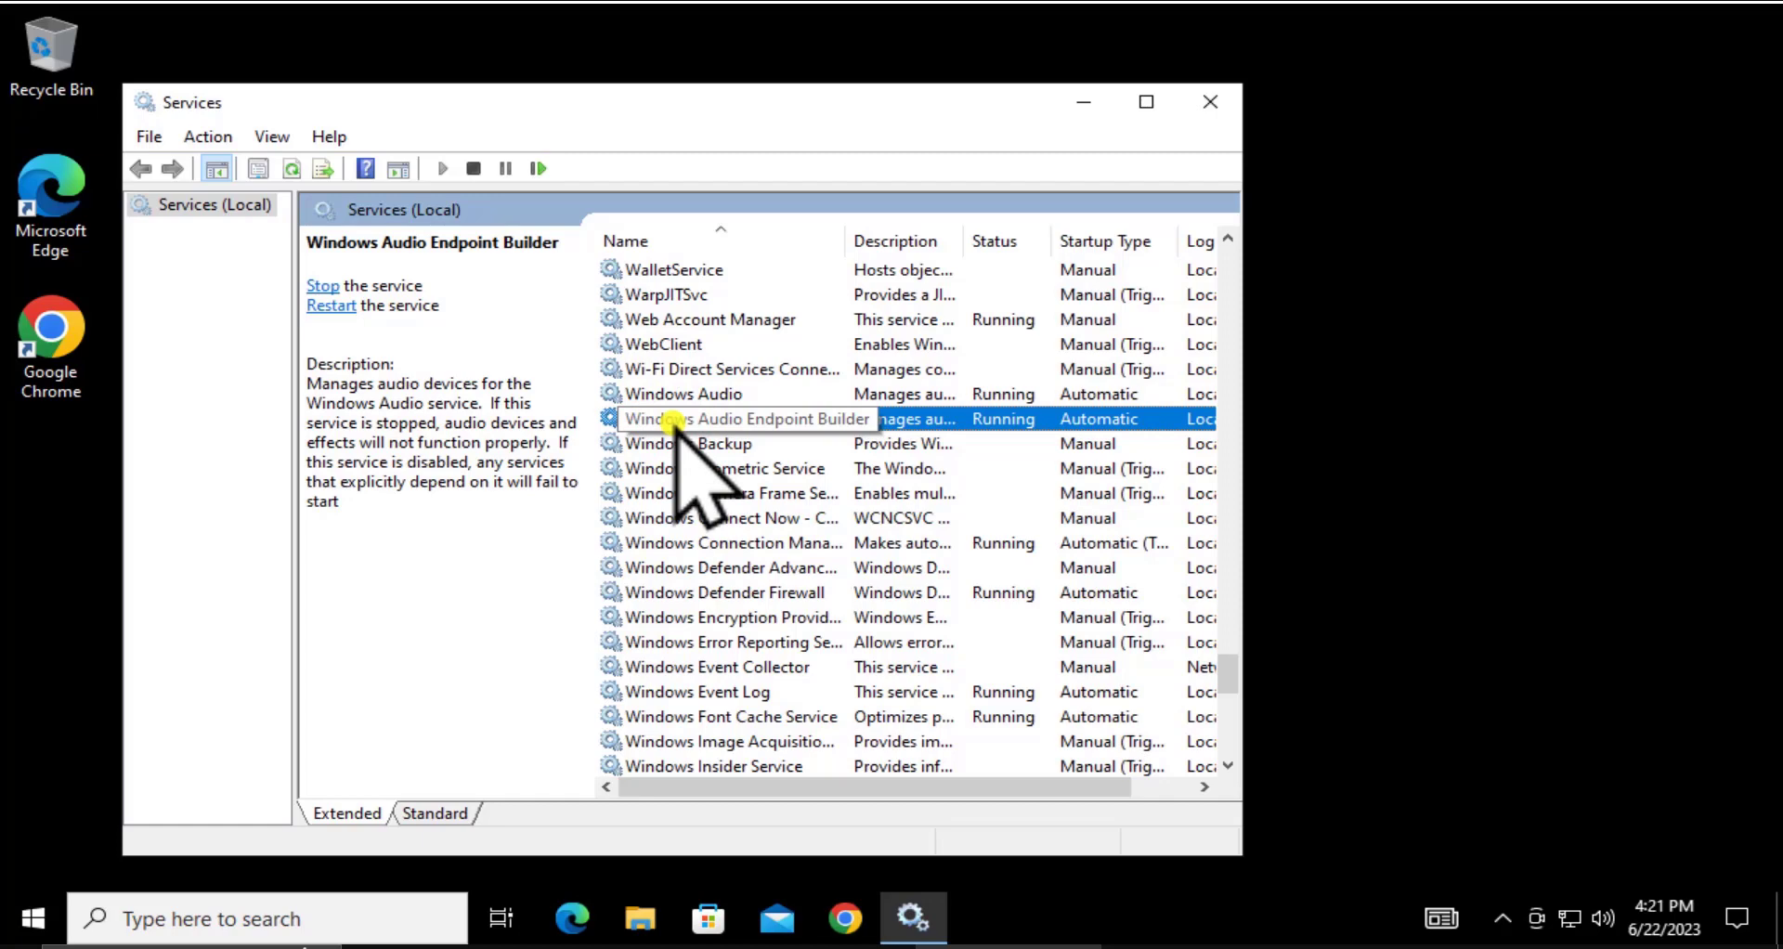
{"action": "left_click", "coordinate": [965, 391]}
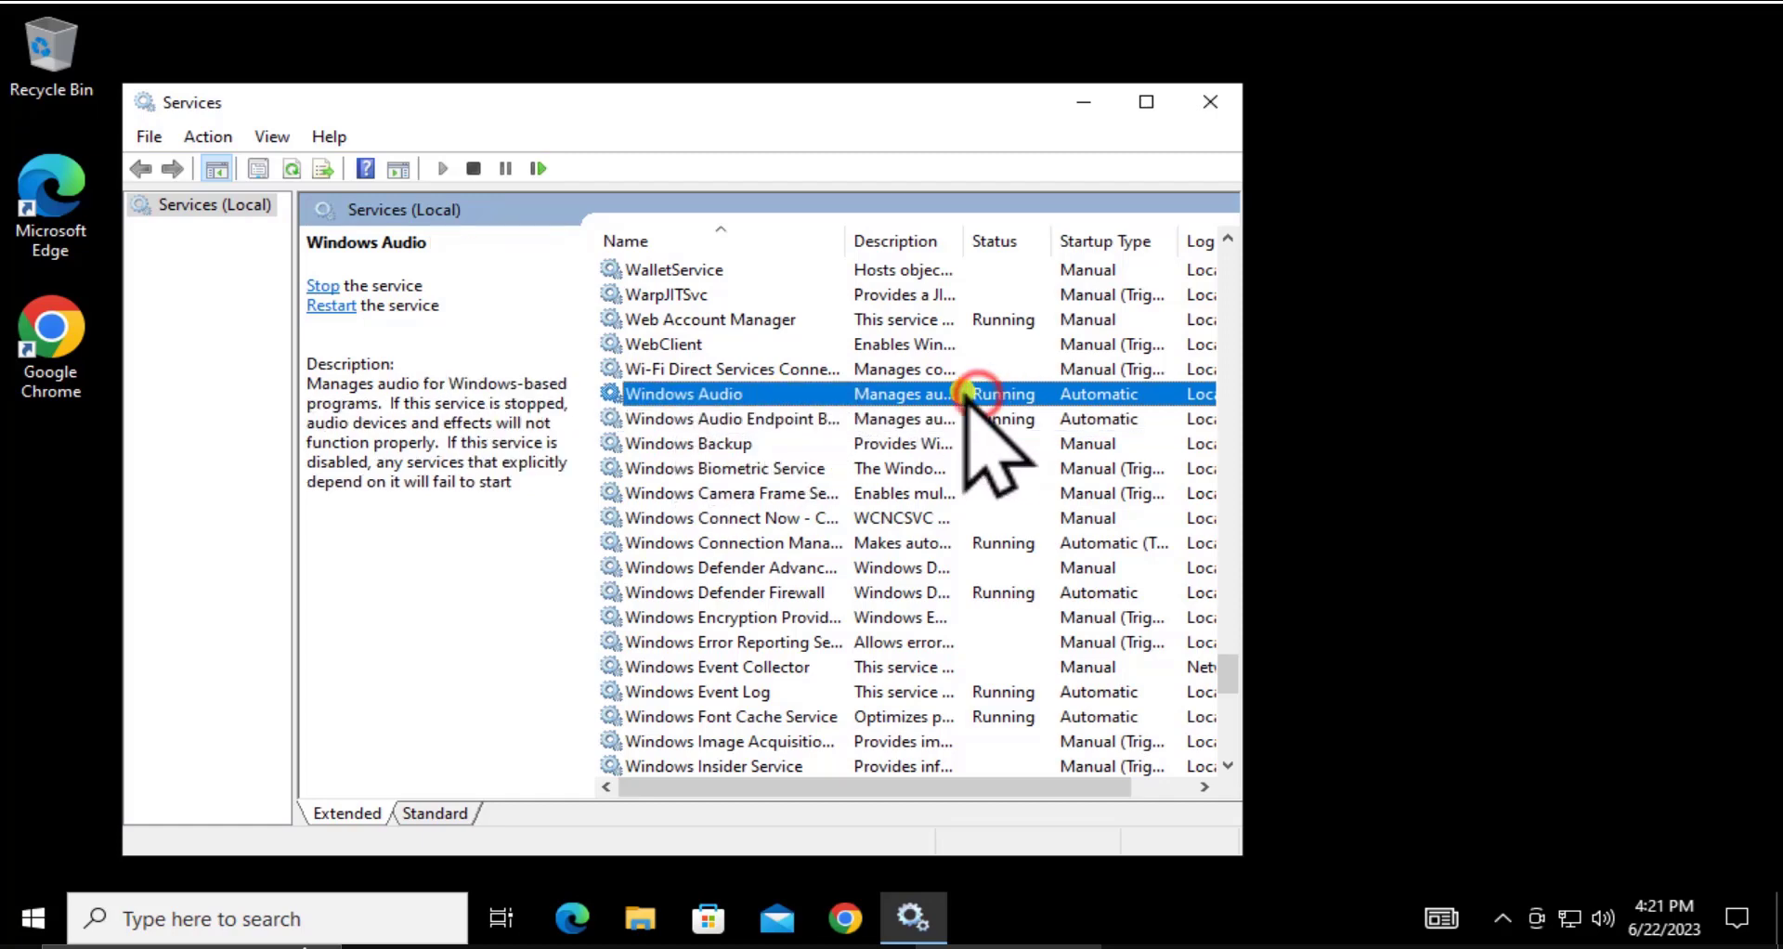
- Check the startup type in the Windows Audio service's properties and accept the dialog
{"action": "right_click", "coordinate": [966, 393]}
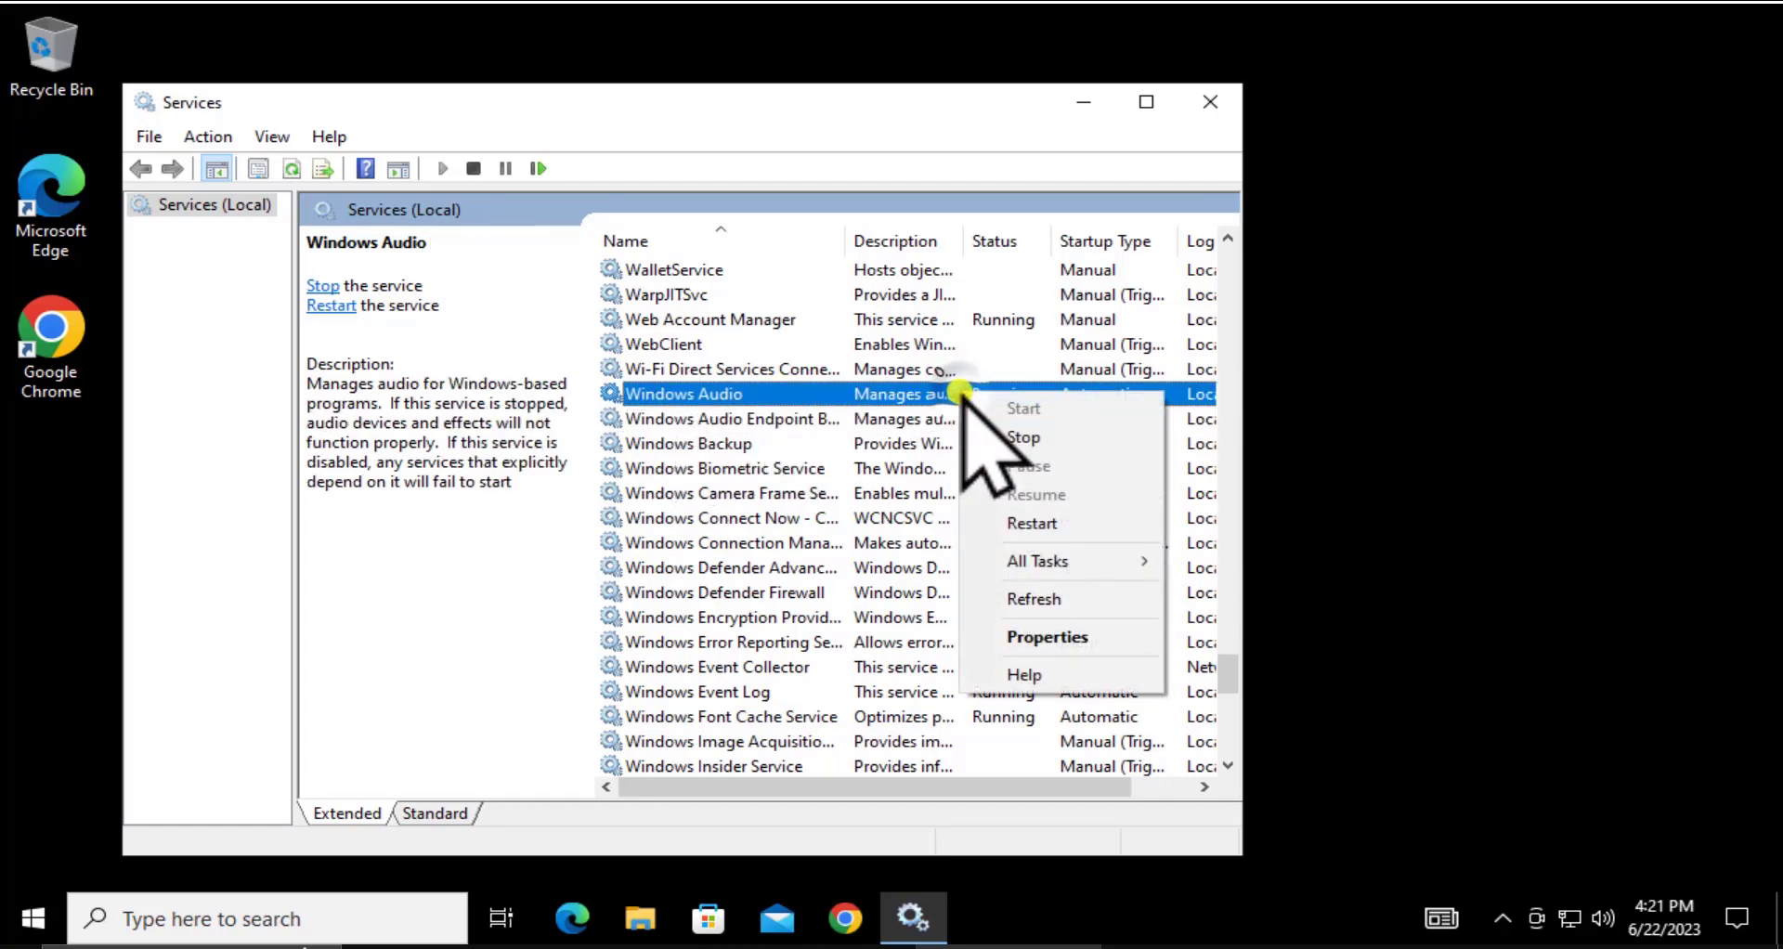
{"action": "left_click", "coordinate": [1029, 640]}
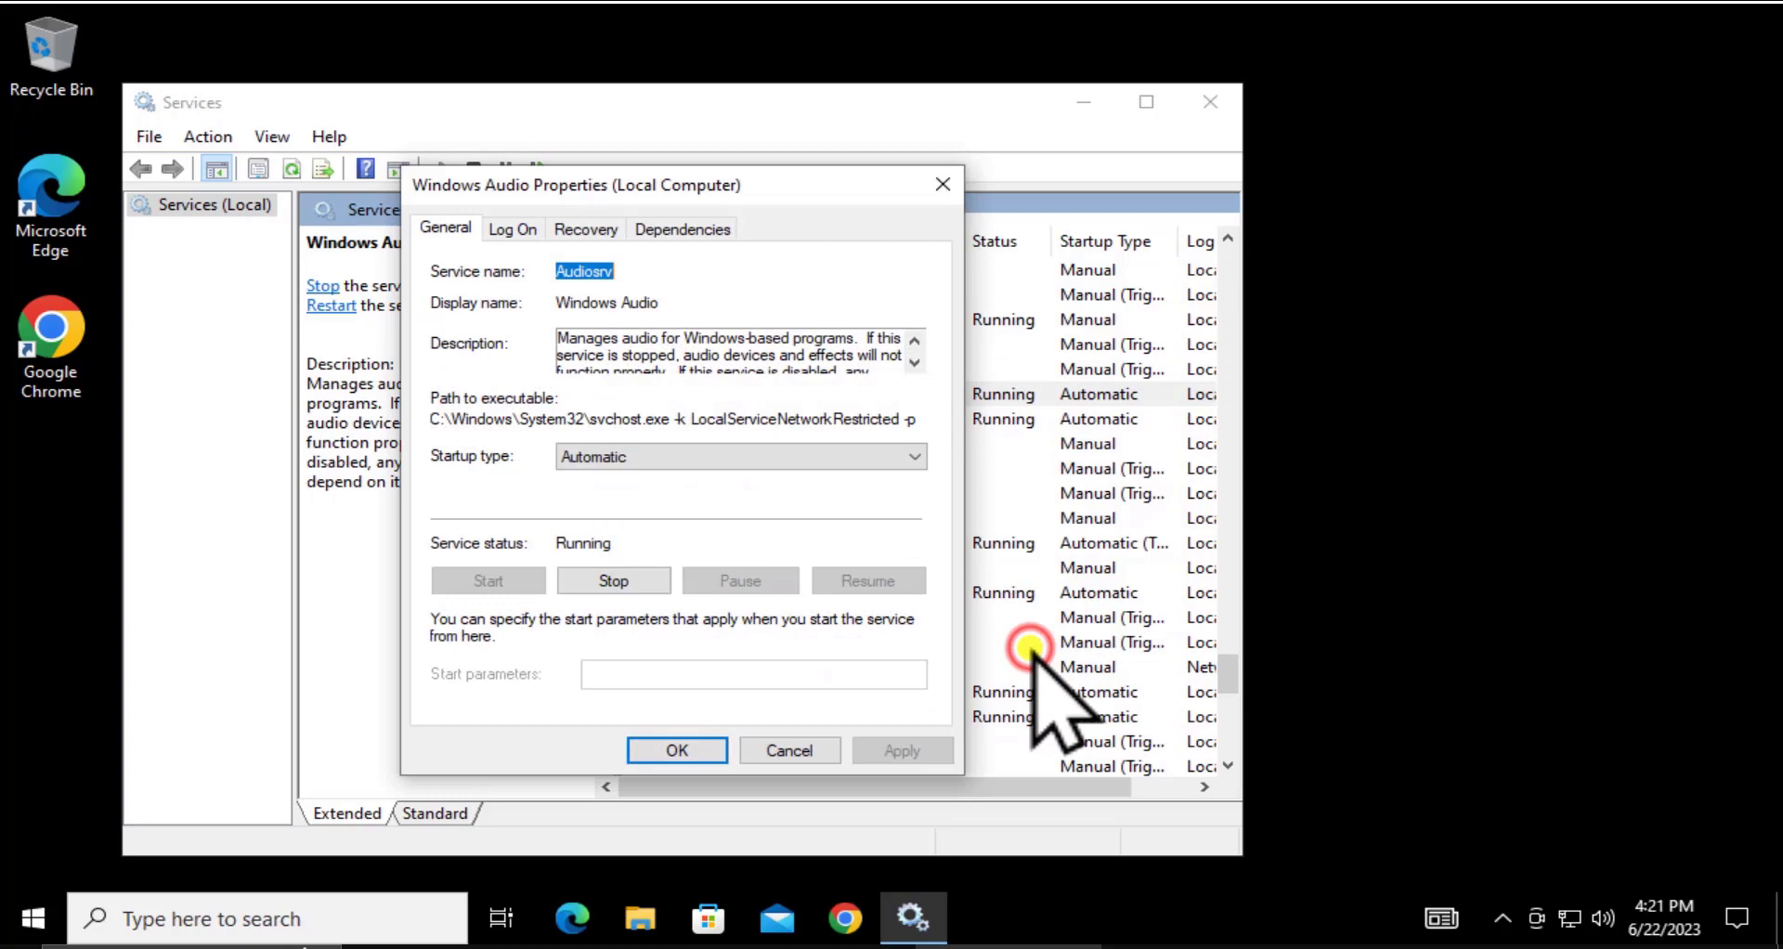
{"action": "left_click", "coordinate": [648, 459]}
{"action": "left_click", "coordinate": [660, 458]}
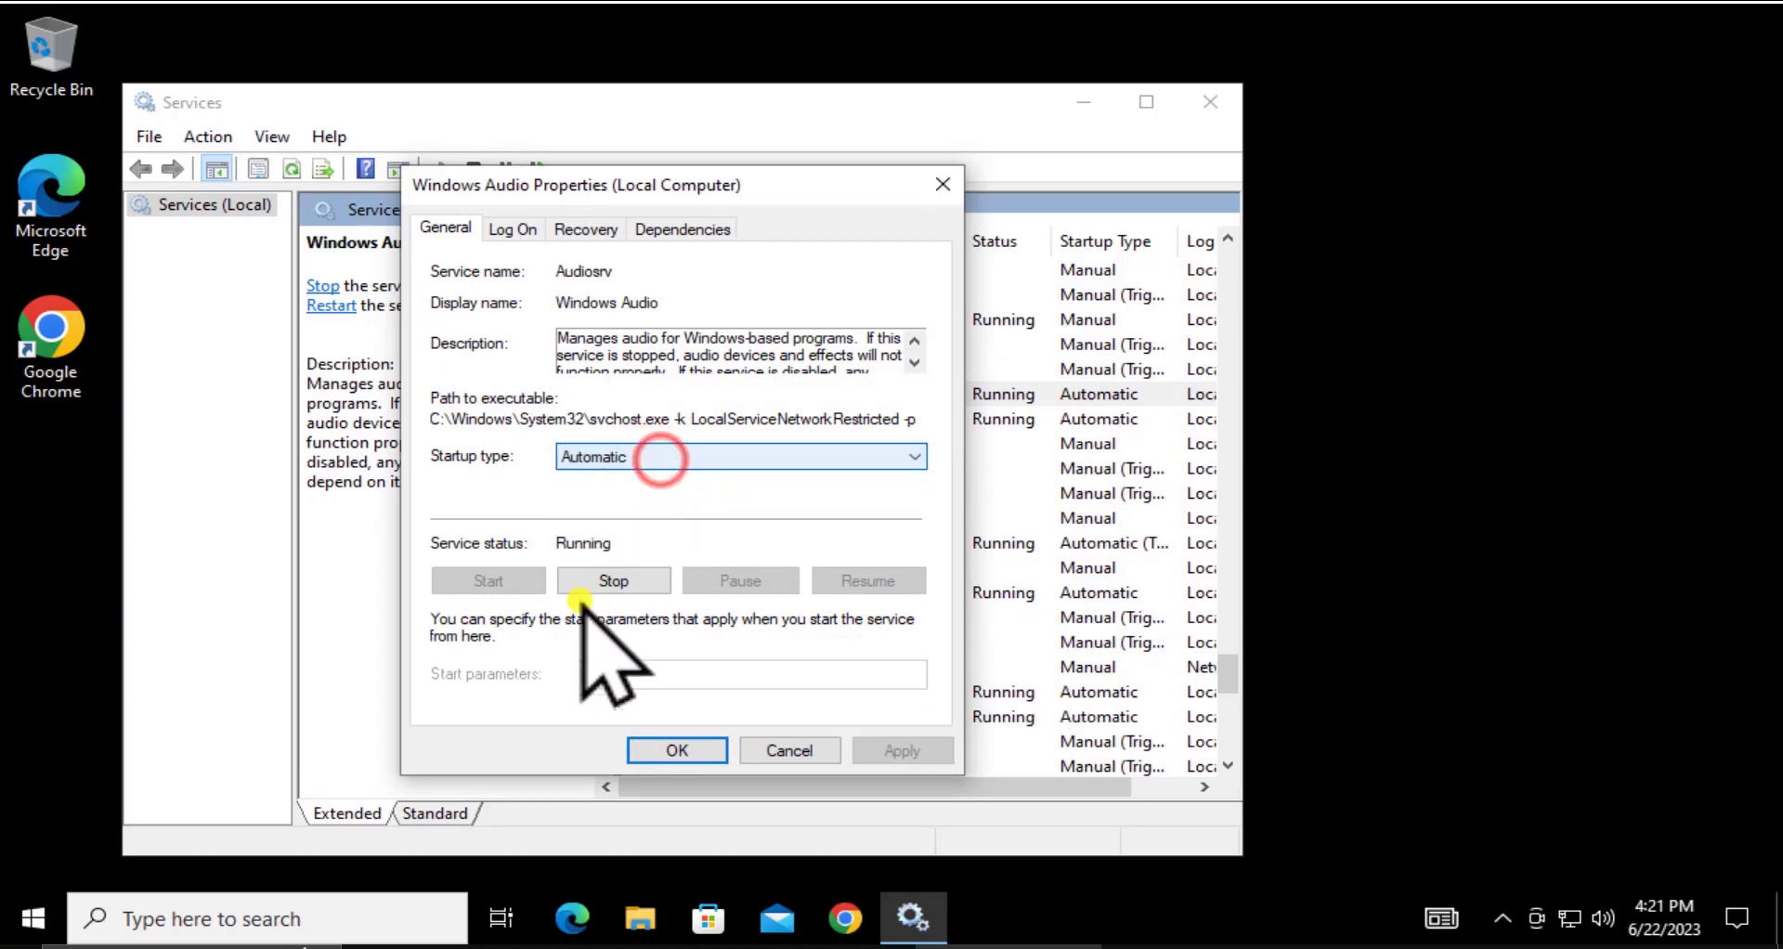
{"action": "left_click", "coordinate": [905, 749]}
{"action": "left_click", "coordinate": [687, 750]}
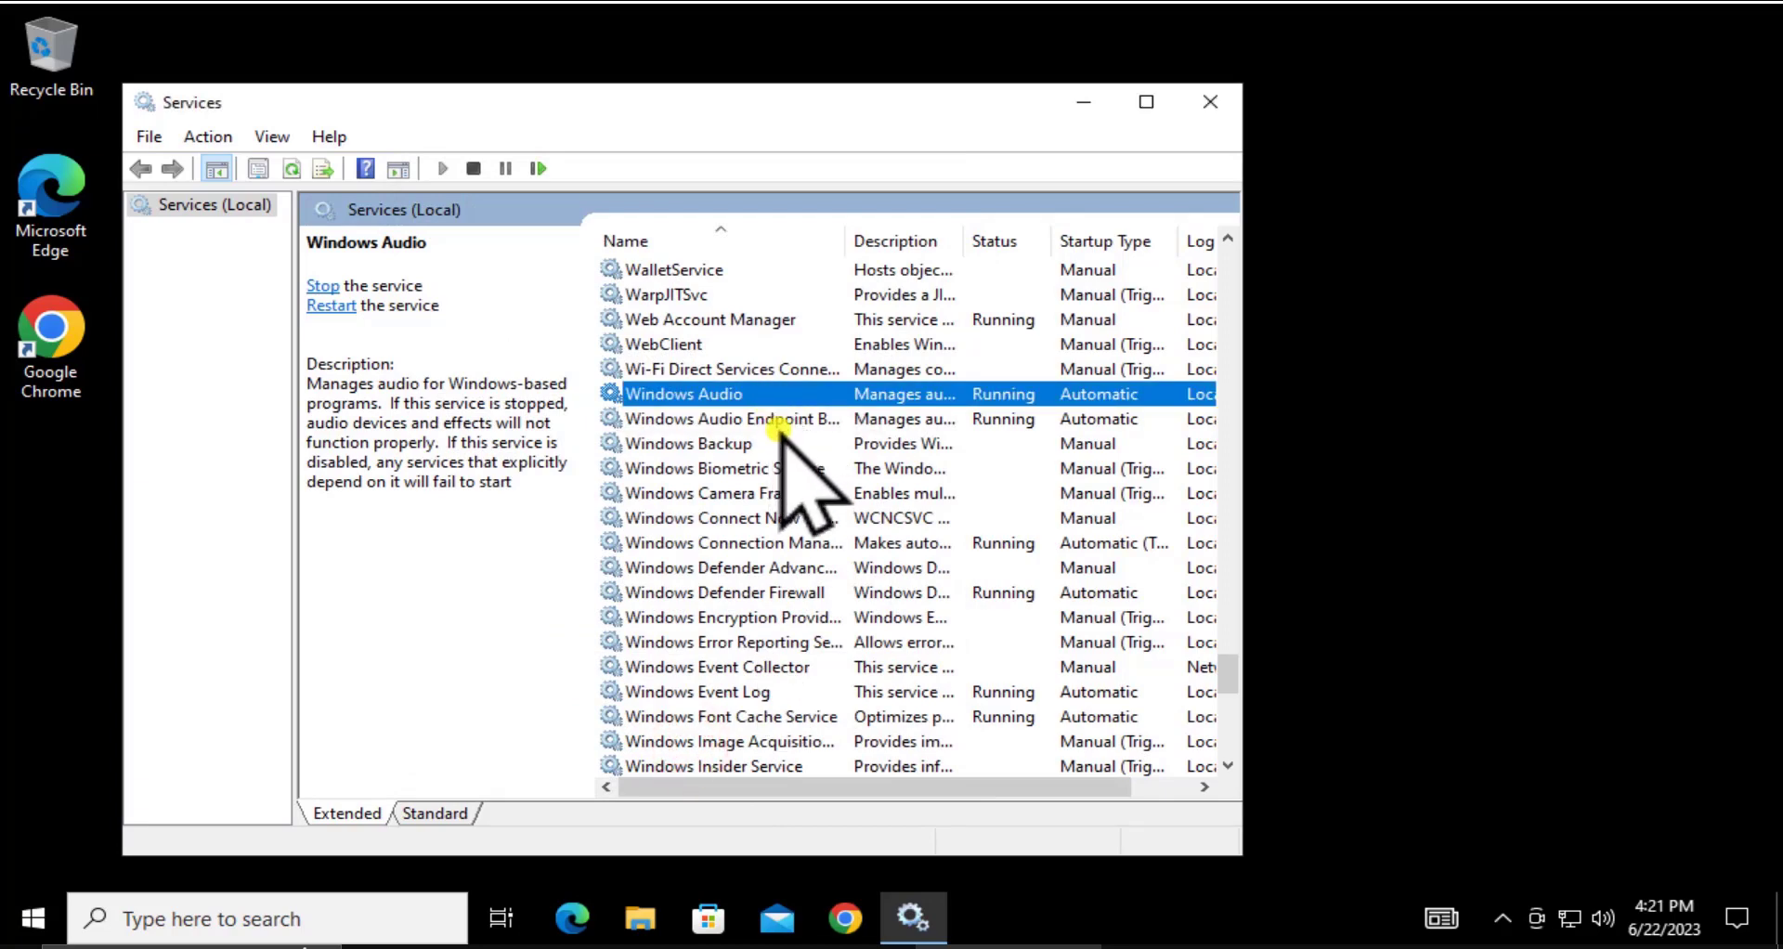
- Review the Windows Audio Endpoint Builder and Windows Audio services once more and close the Services console
{"action": "left_click", "coordinate": [778, 418]}
{"action": "left_click", "coordinate": [780, 393]}
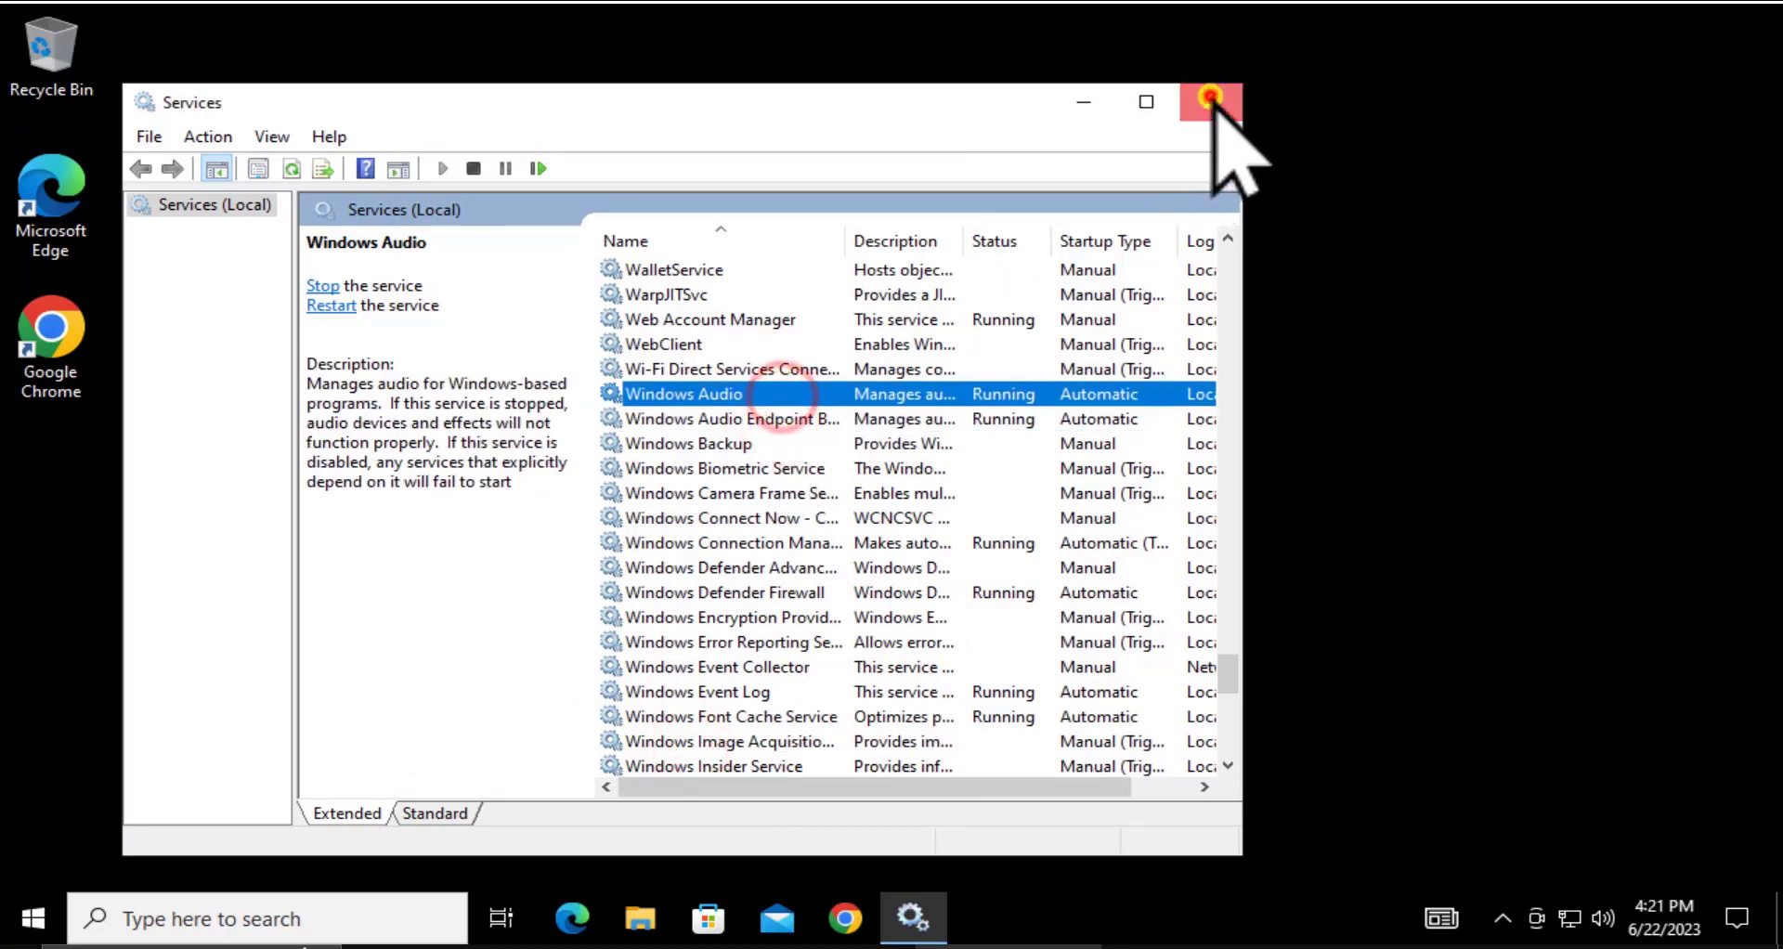
{"action": "left_click", "coordinate": [1210, 101]}
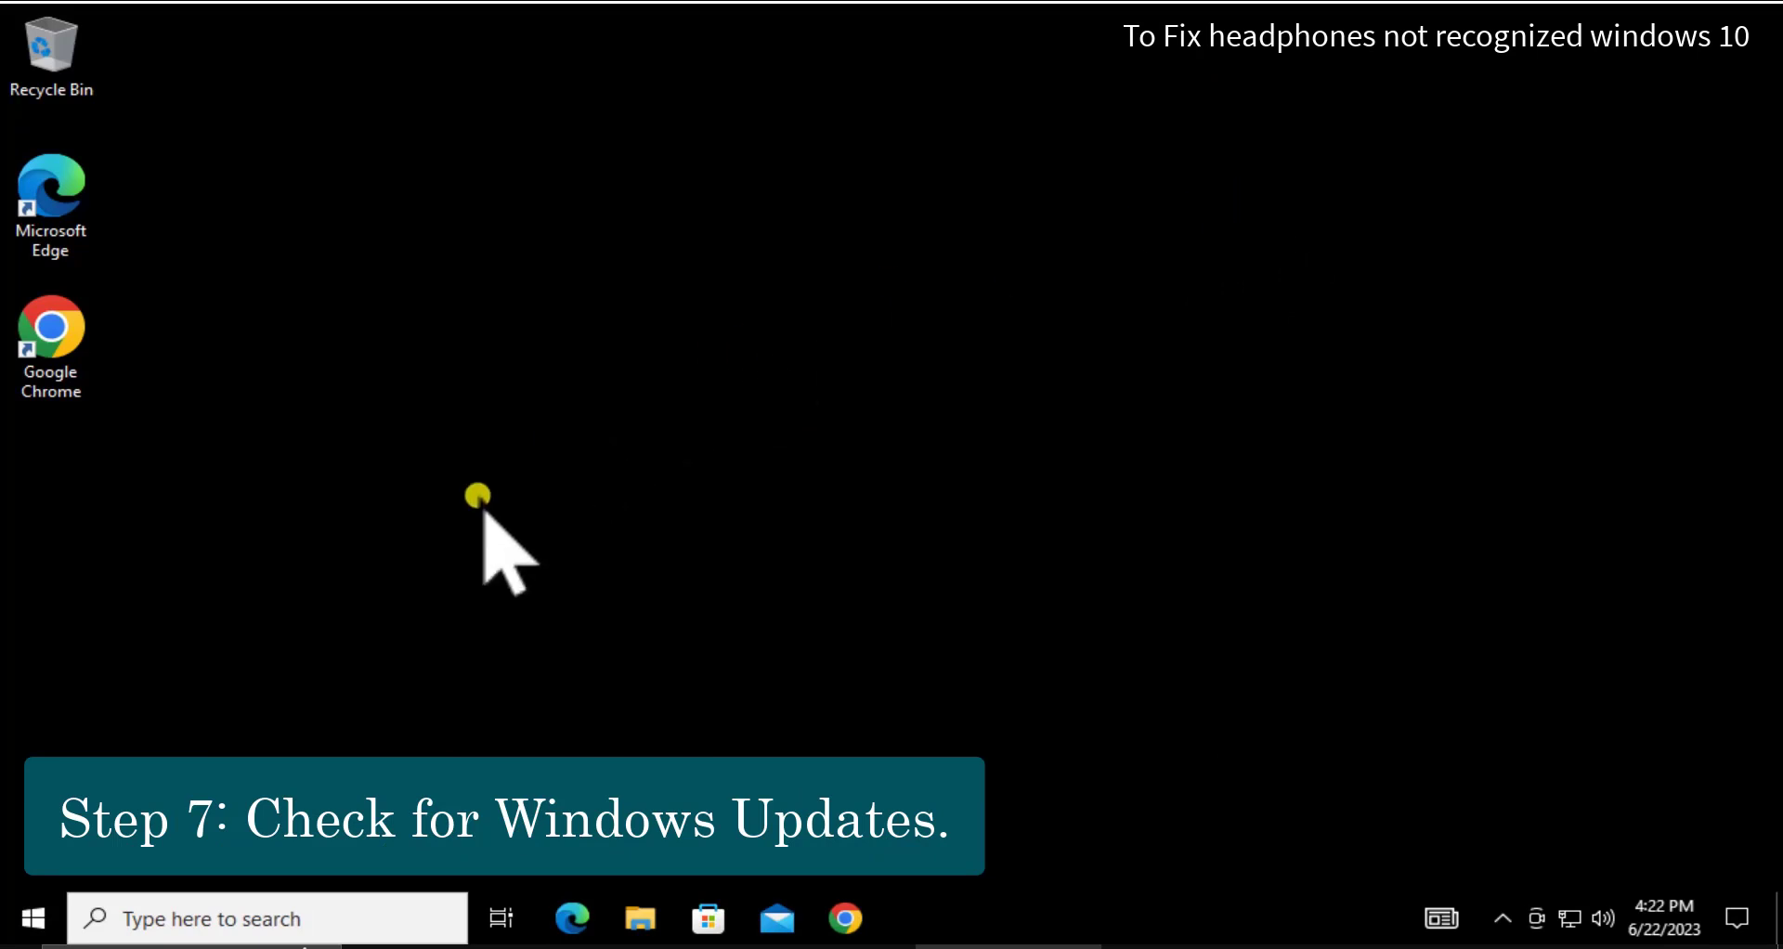
- Open the Windows Update page under Update & Security in Windows Settings
{"action": "left_click", "coordinate": [28, 919]}
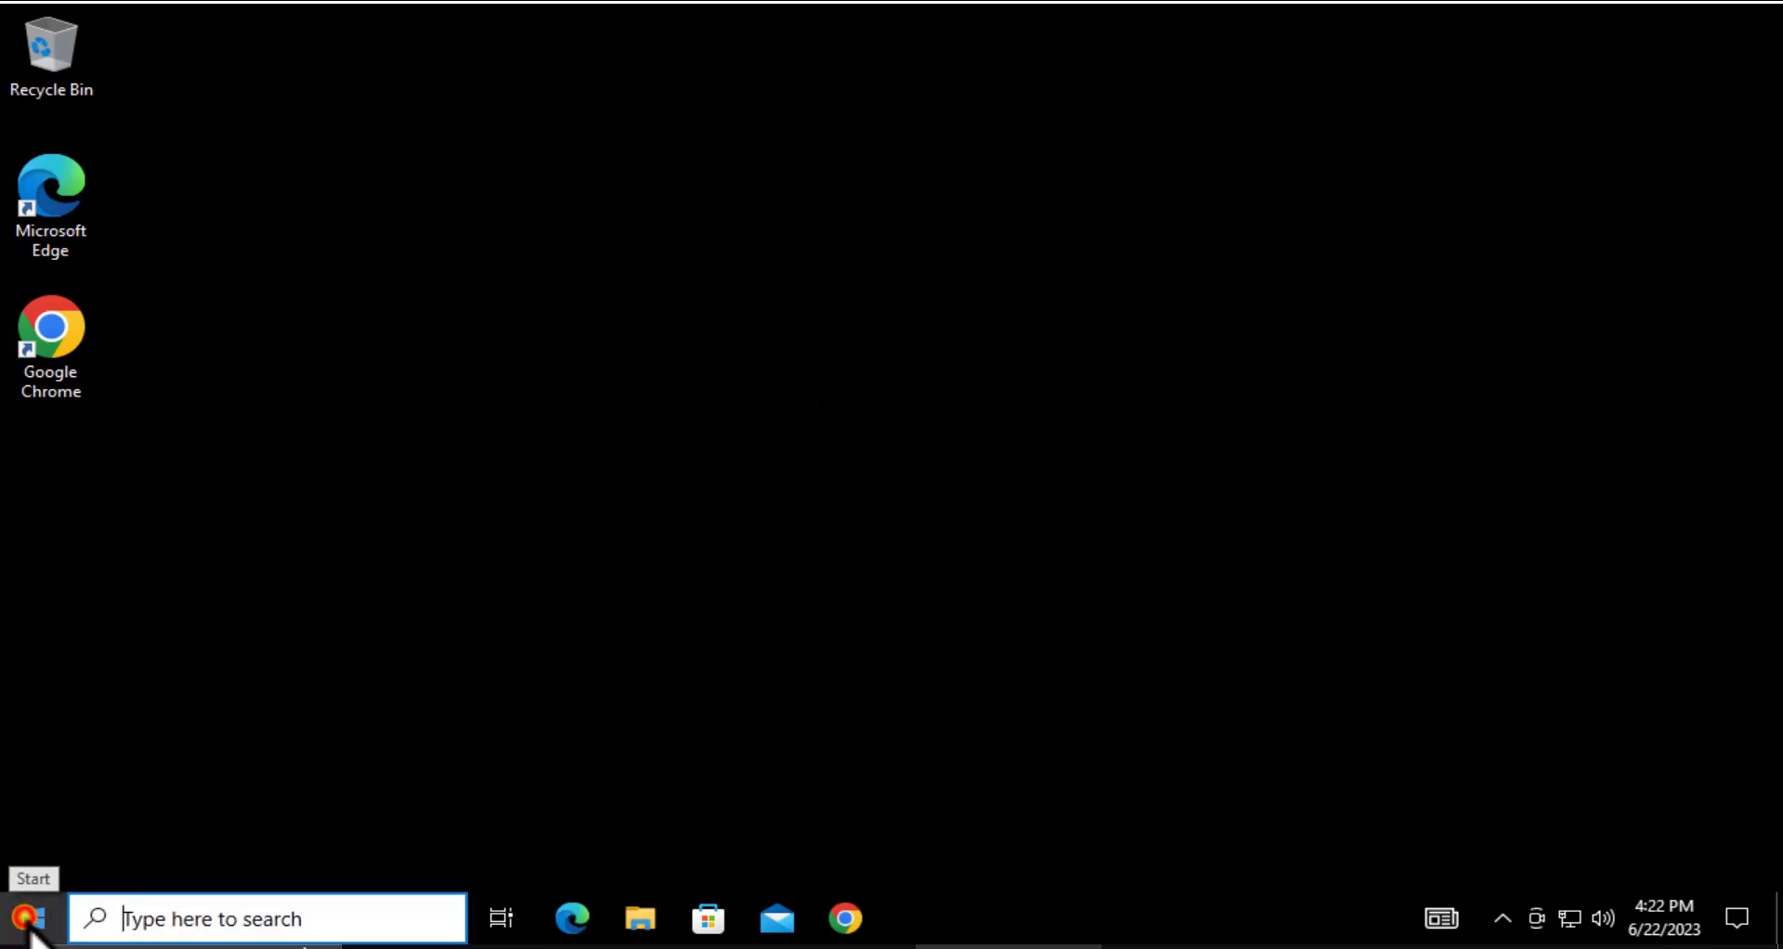
{"action": "mouse_move", "coordinate": [31, 799]}
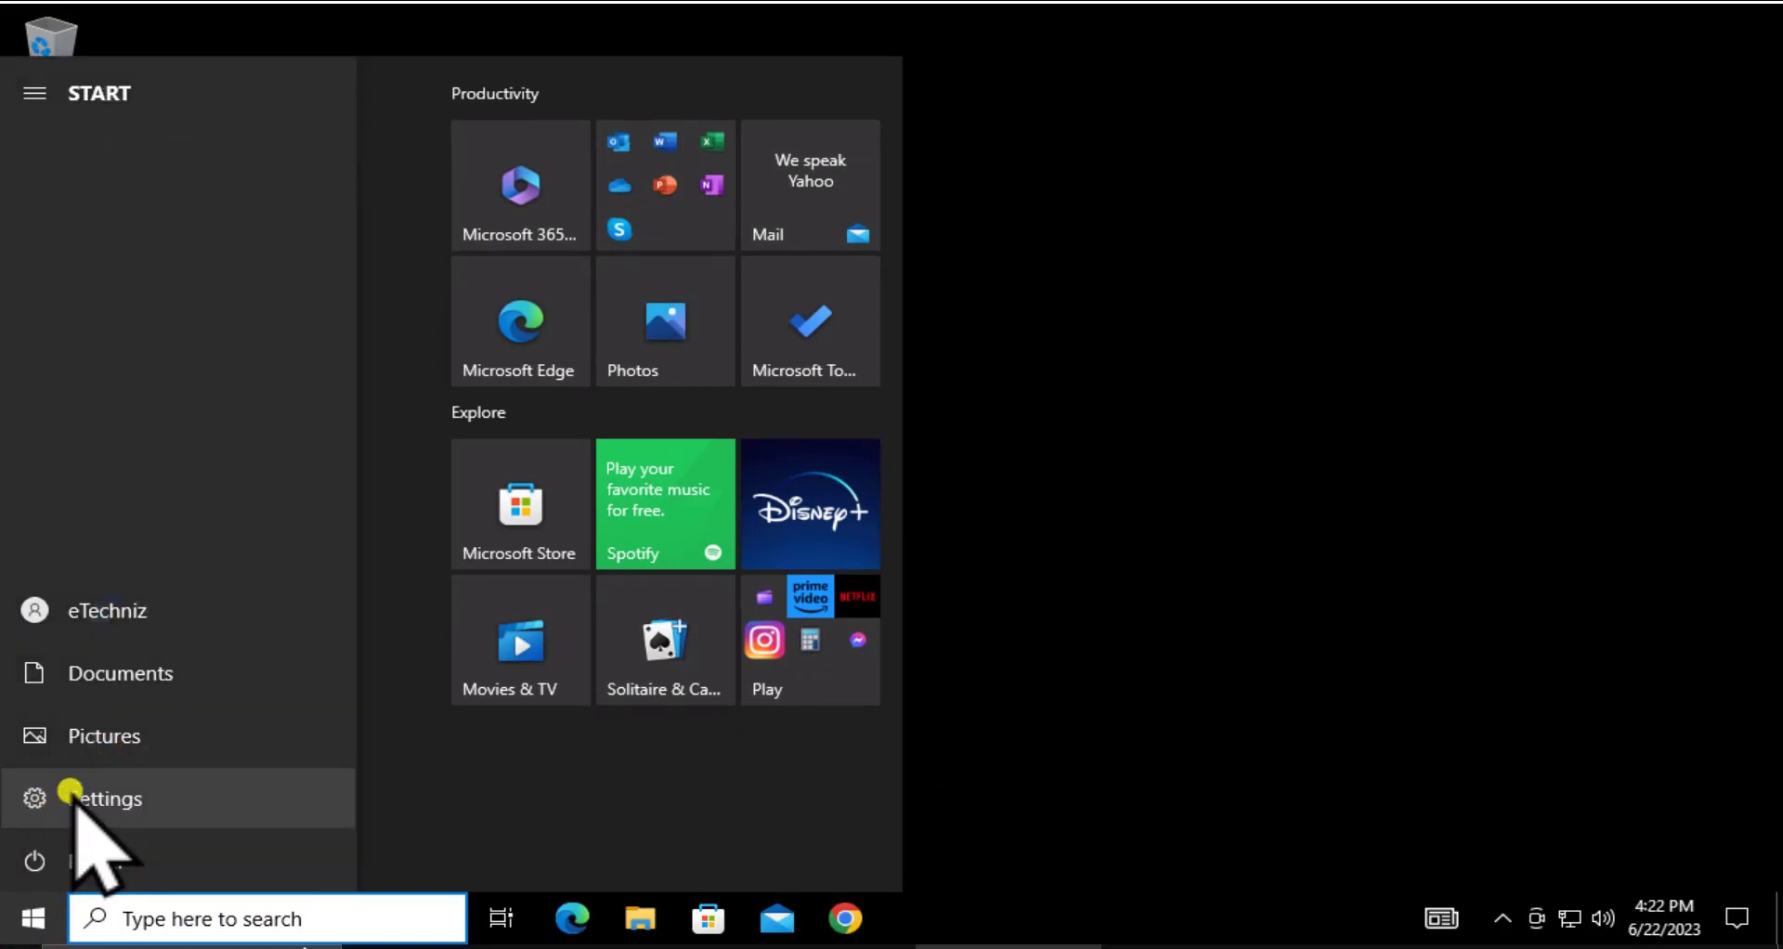
{"action": "left_click", "coordinate": [184, 800]}
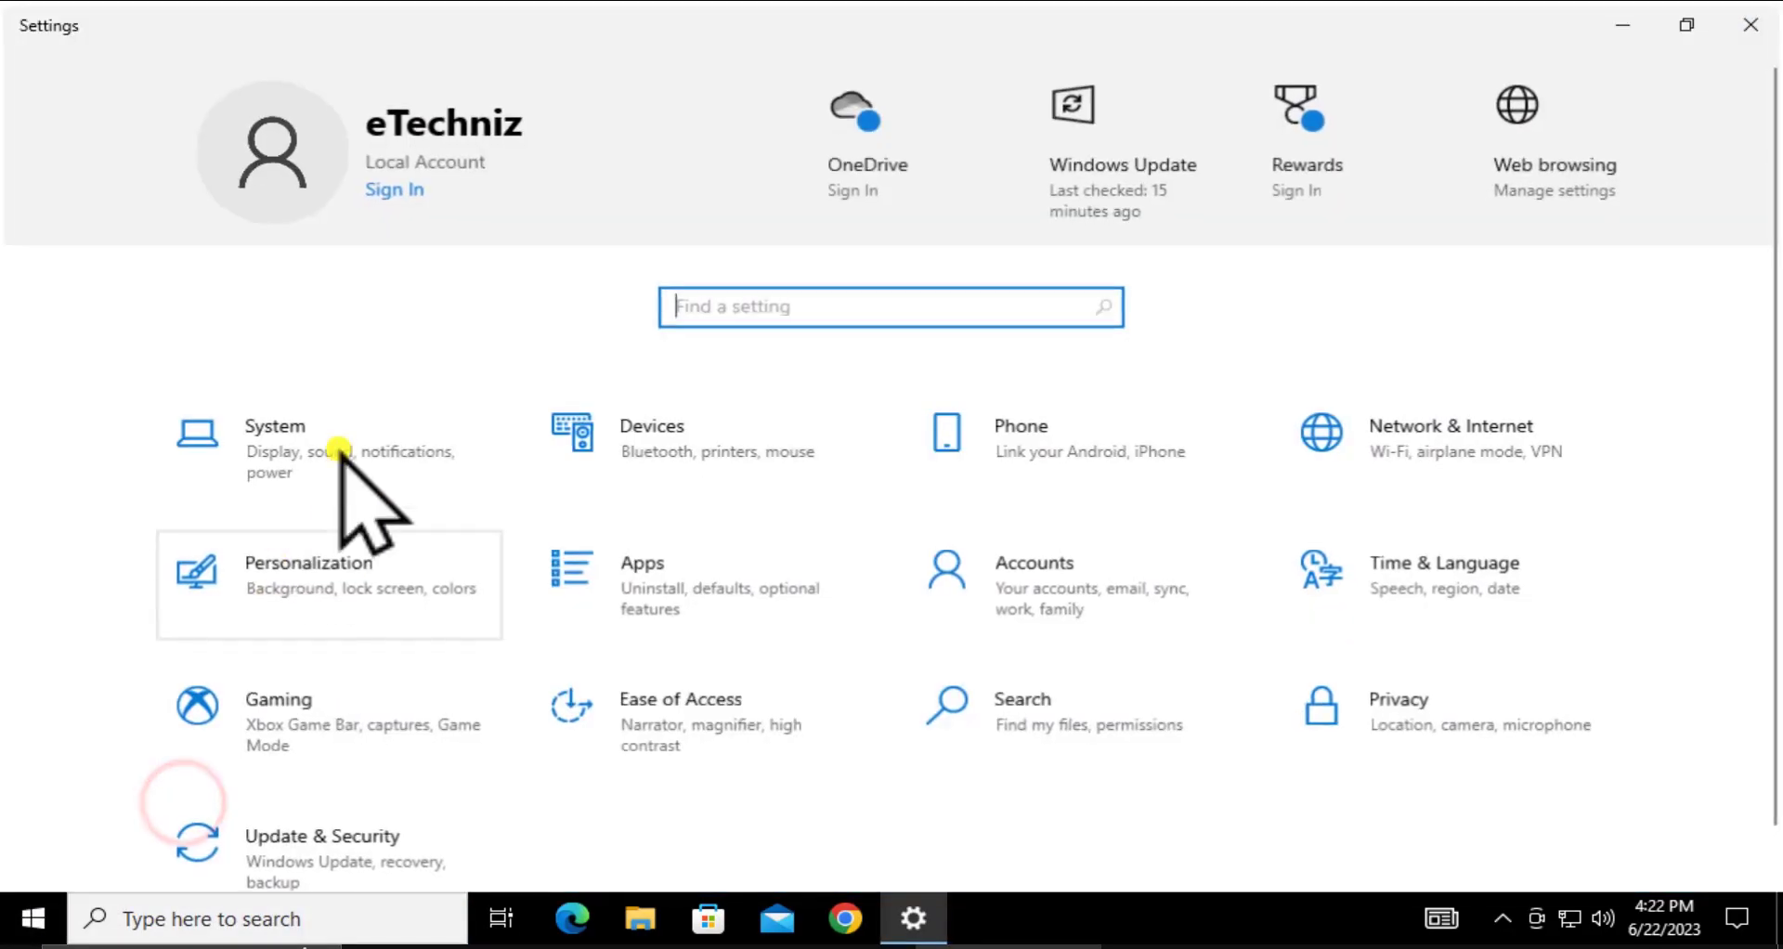
{"action": "scroll", "coordinate": [362, 680], "scroll_direction": "down", "scroll_amount": 1}
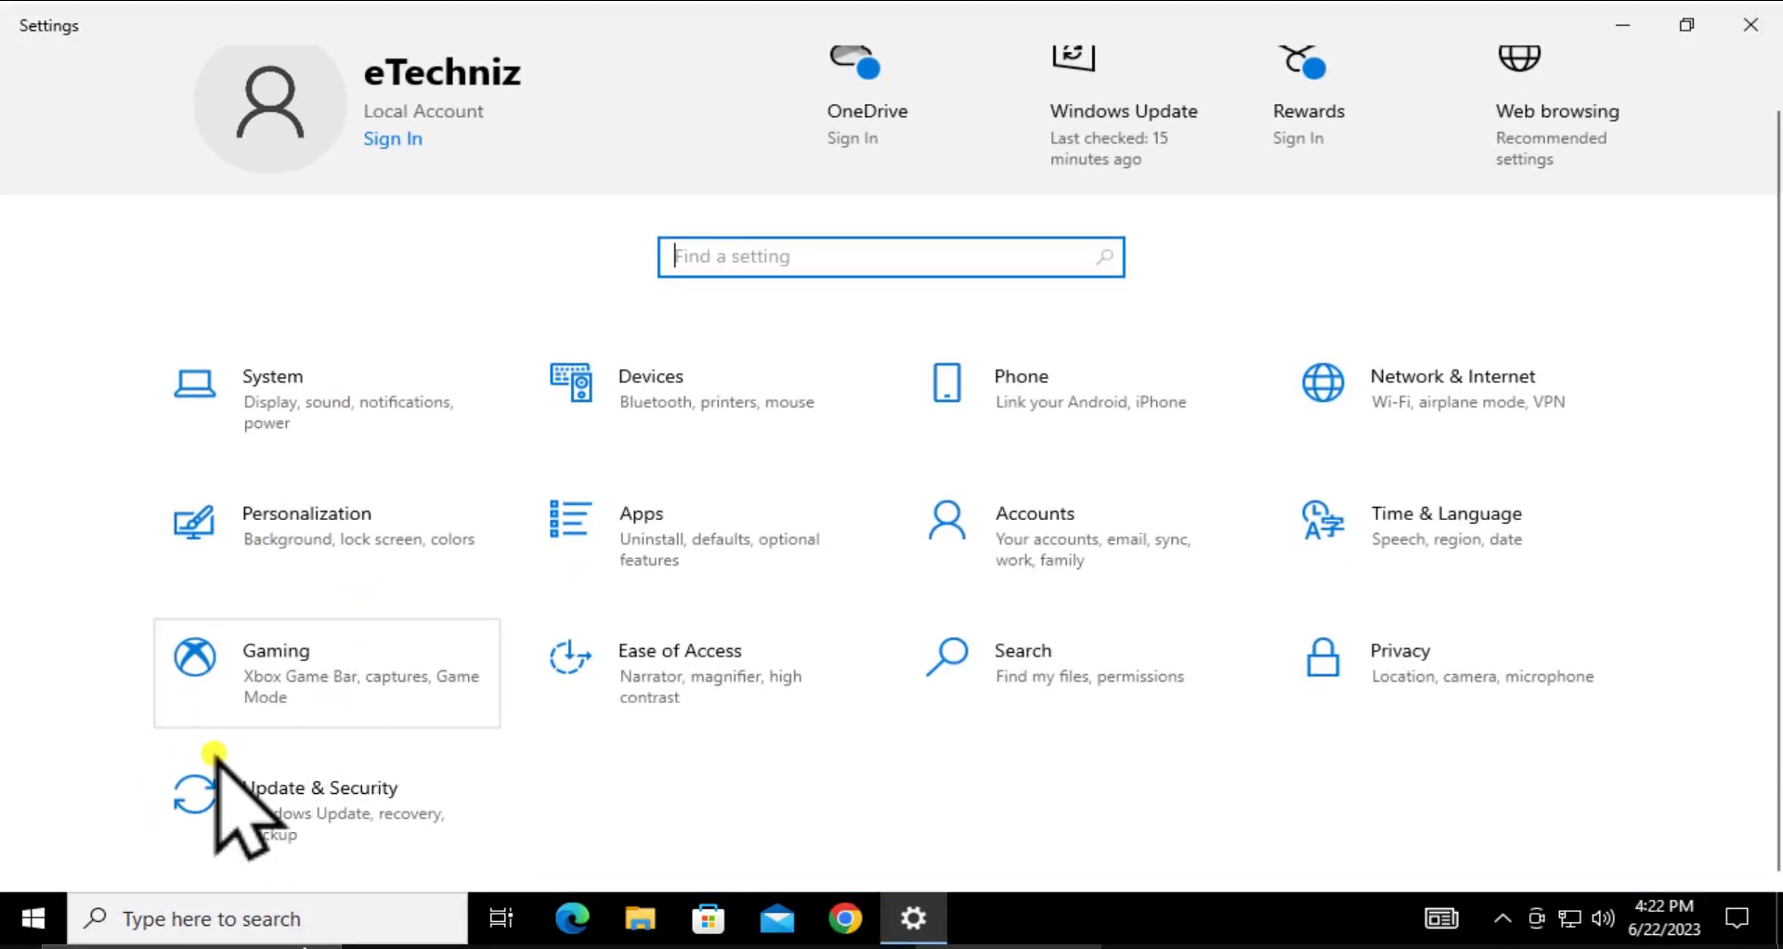
{"action": "left_click", "coordinate": [277, 816]}
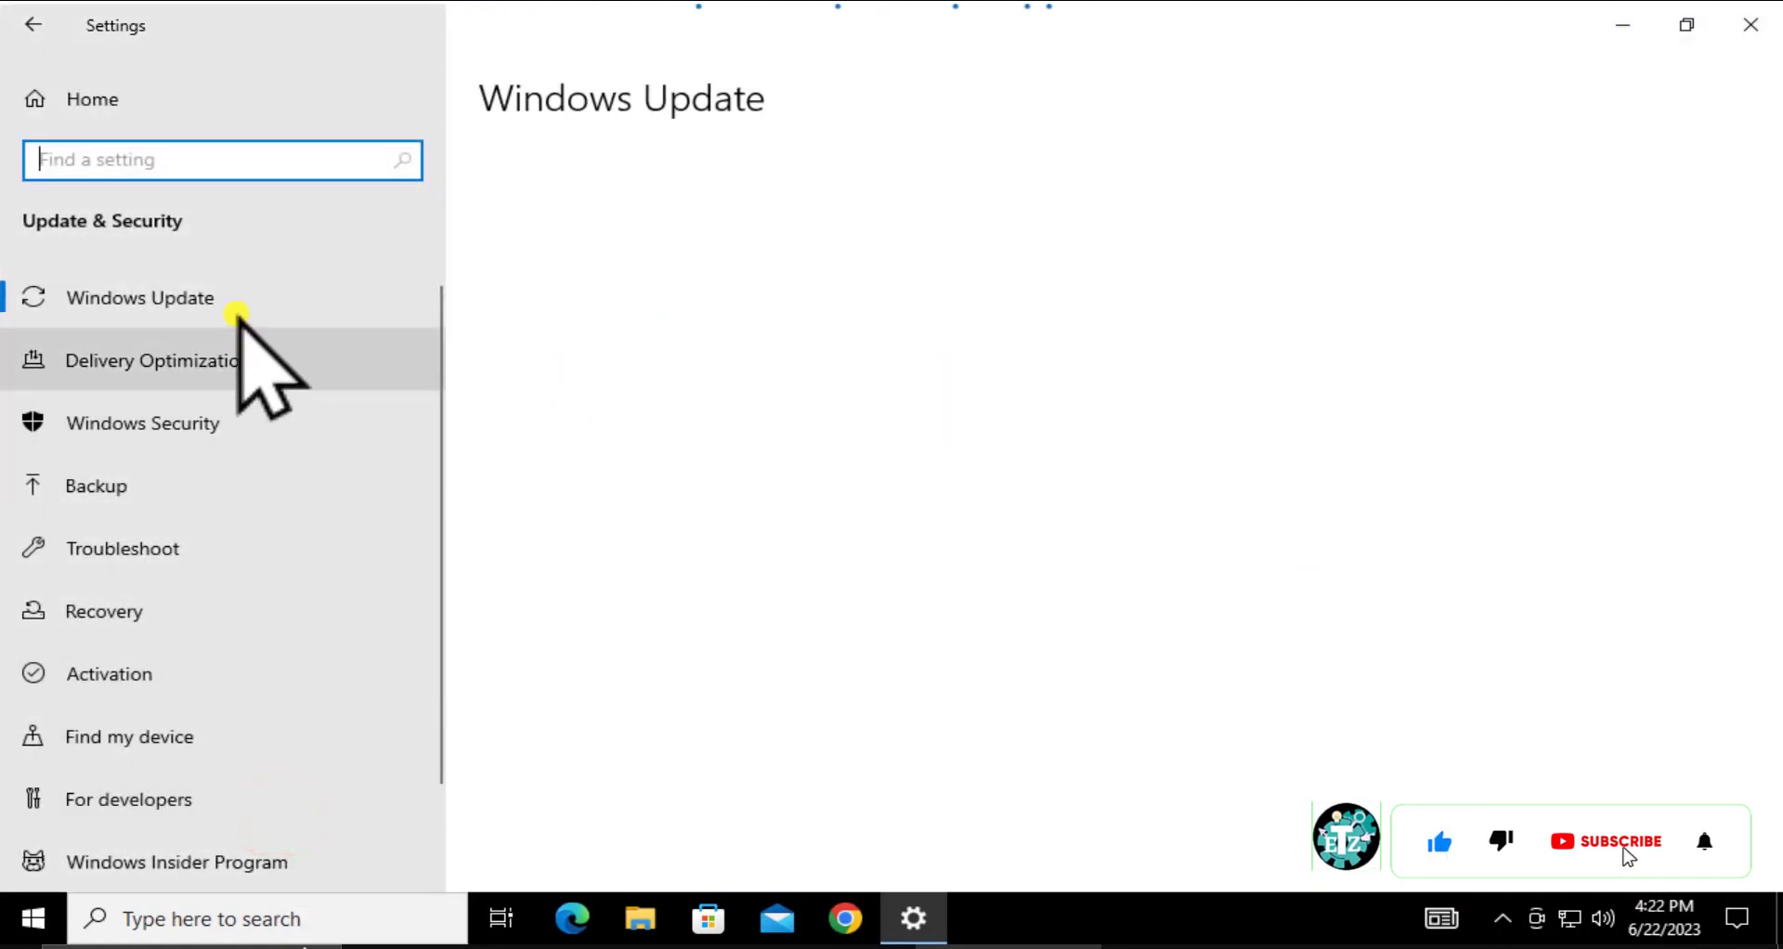